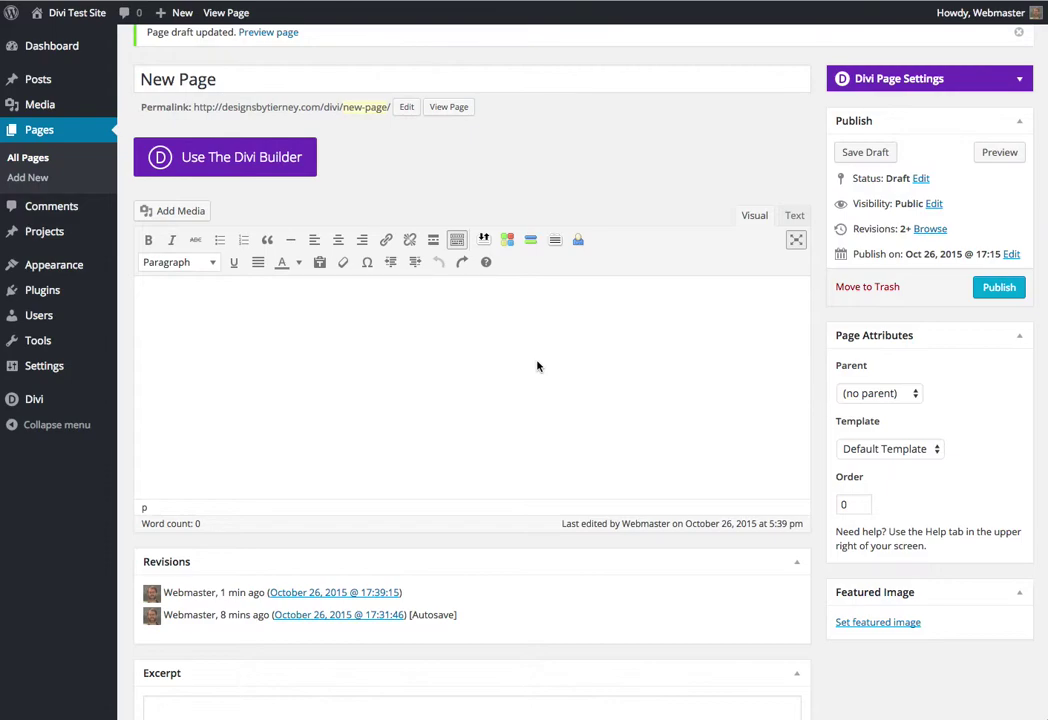
# Step: Try pasting the Promotional Tools text with its formatting into the page body and inspect the div tags in its source code
pyautogui.click(407, 335)
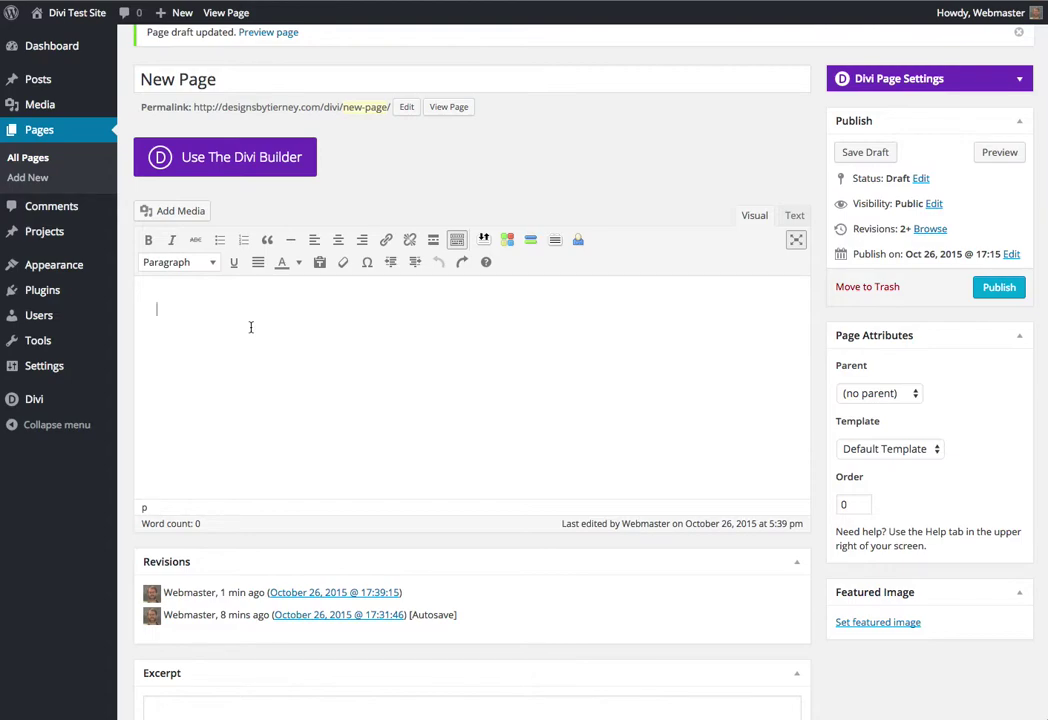
pyautogui.write("Promotional Tools Direct Mail Cover yourself for almost all promotional occasions with these ten form letters; we've included several types of introductory letters specific to various types of prospect, special offer letters, and follow-up letters. Domain Name Marketing Look after your domain name marketing efforts with these four documents, which include a direct-mail letter to secure your domain, a registration form, a domain-name services flyer, and a form to keep track of client domain details in-house. Media Tools Raise your profile with these handy tools! Here you'll find a media kit for raising your profile: background, press release, fact sheet, and contact details. Also, we include a sample media release.")
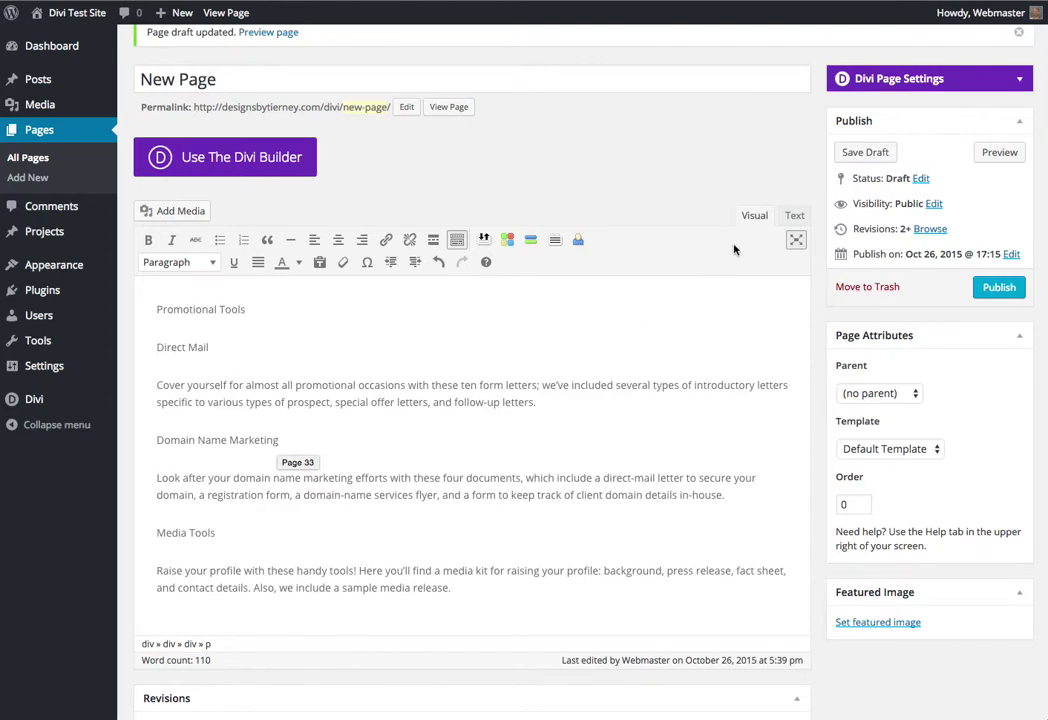
pyautogui.click(793, 216)
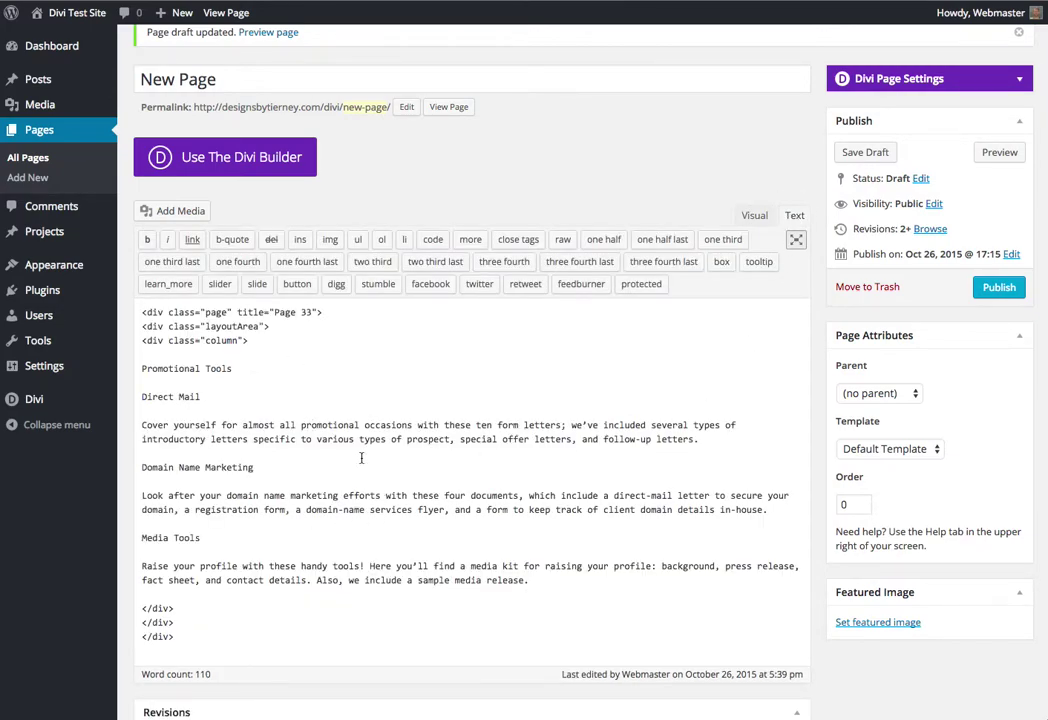
pyautogui.moveTo(248, 340); pyautogui.dragTo(141, 312)
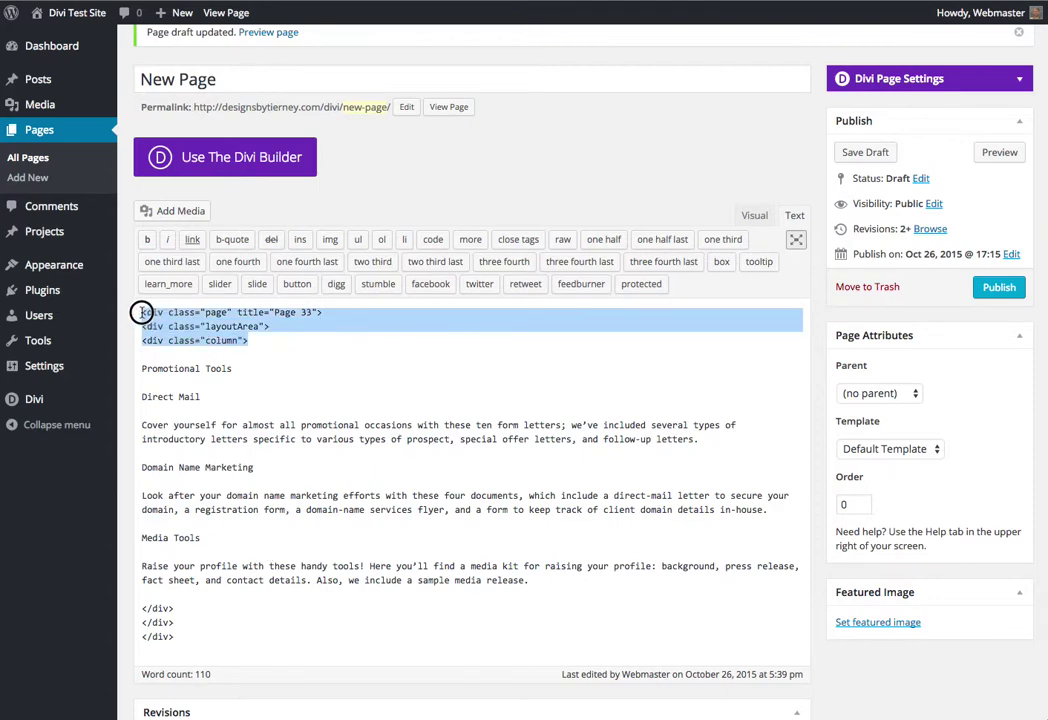
pyautogui.moveTo(174, 637); pyautogui.dragTo(141, 608)
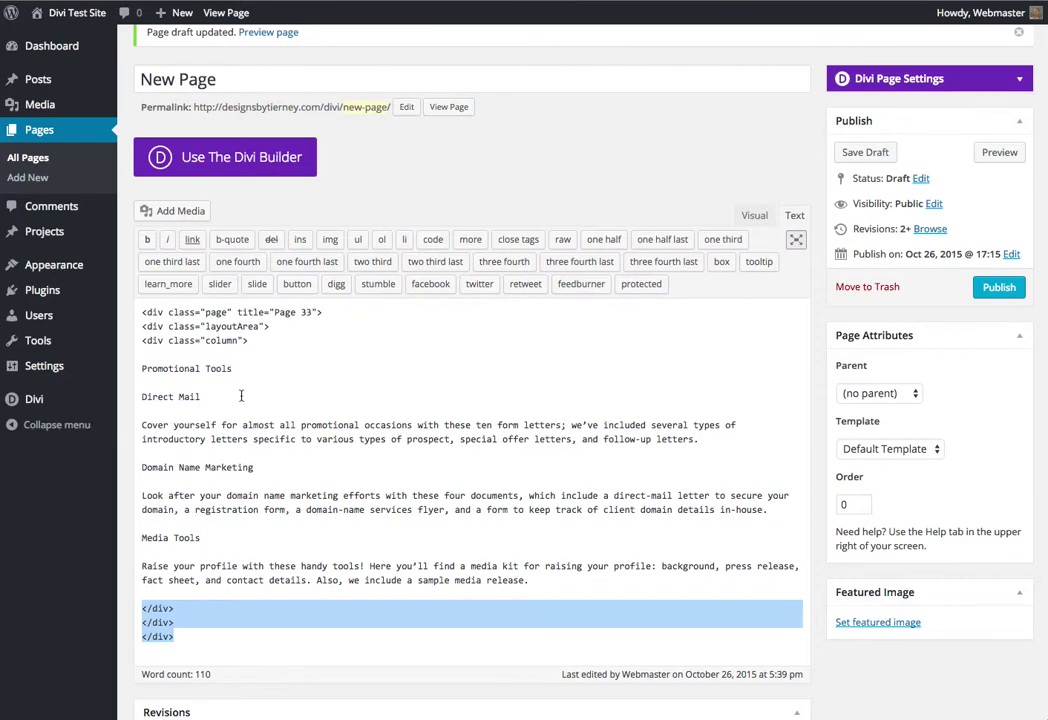
pyautogui.click(755, 215)
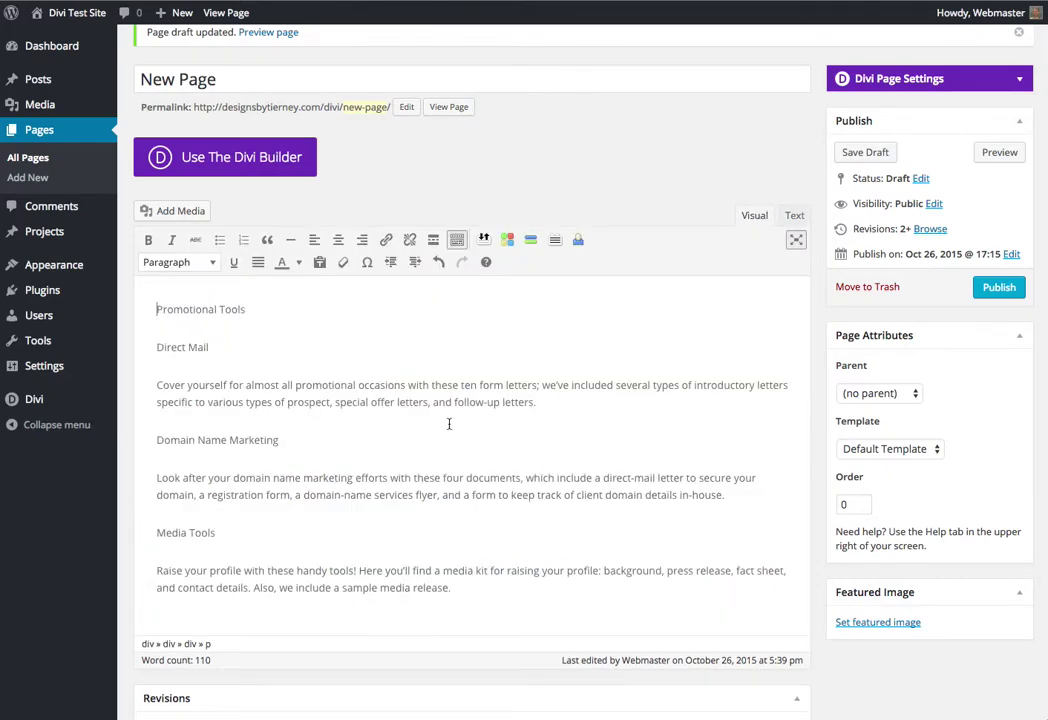
pyautogui.click(439, 262)
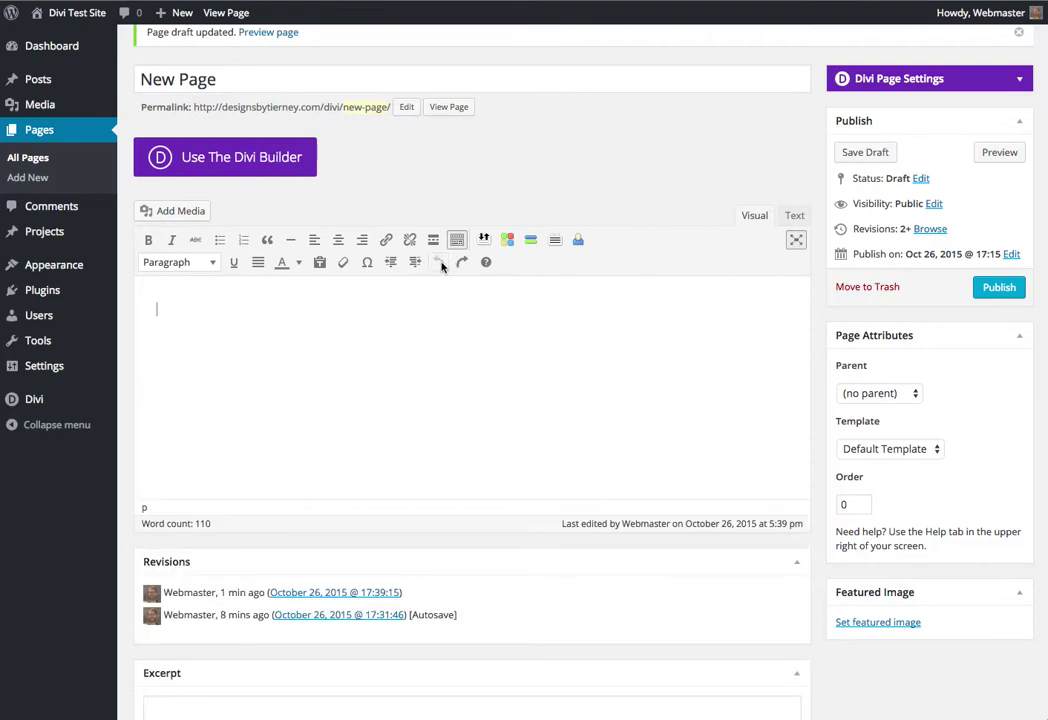
# Step: Insert the Promotional Tools text into the page body as plain text and check its source code for leftover tags
pyautogui.click(319, 263)
pyautogui.write("Promotional Tools  Direct Mail  Cover yourself for almost all promotional occasions with these ten form letters; we've included several types of introductory letters specific to various types of prospect, special offer letters, and follow-up letters.  Domain Name Marketing  Look after your domain name marketing efforts with these four documents, which include a direct-mail letter to secure your domain, a registration form, a domain-name services flyer, and a form to keep track of client domain details in-house.  Media Tools  Raise your profile with these handy tools! Here you'll find a media kit for raising your profile: background, press release, fact sheet, and contact details. Also, we include a sample media release.")
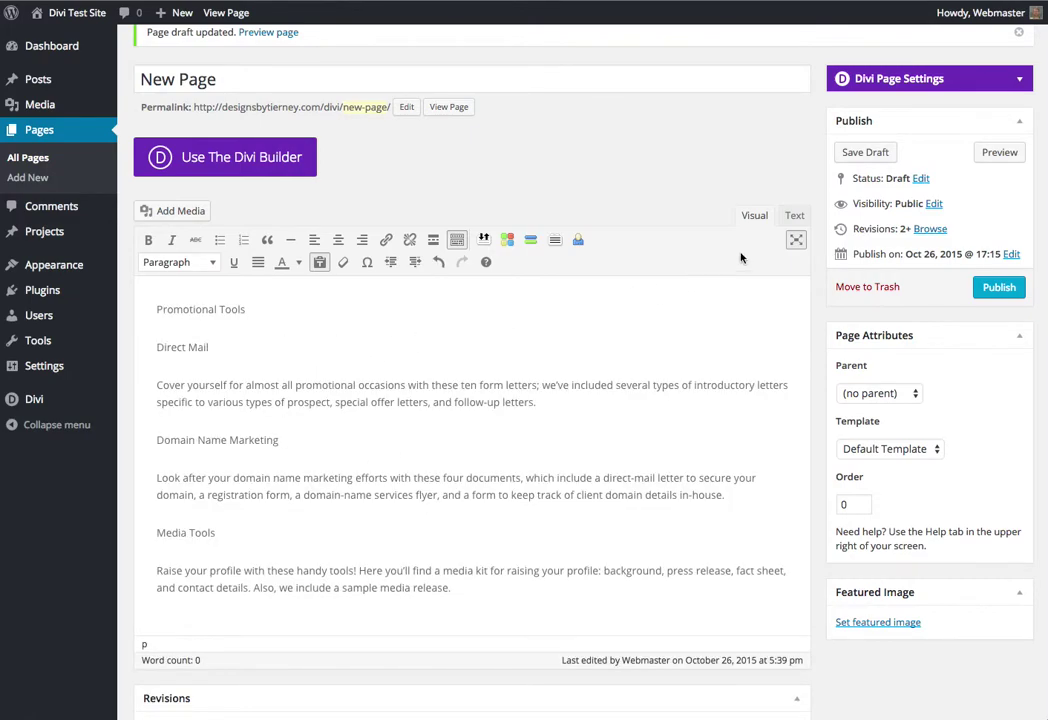
pyautogui.click(794, 215)
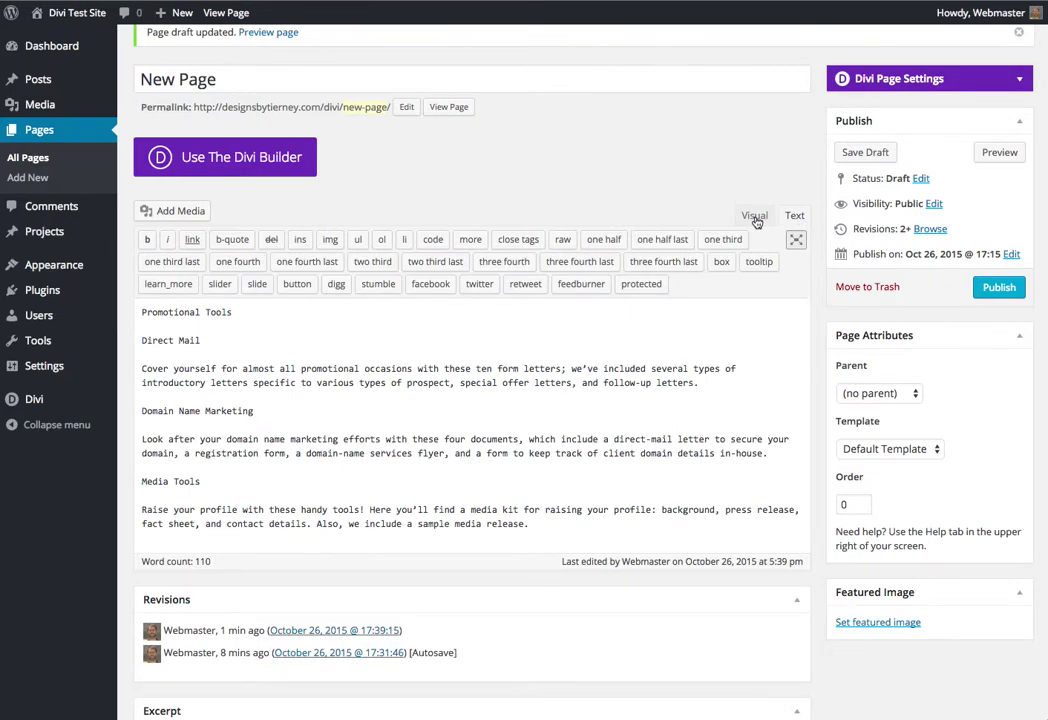
pyautogui.click(754, 216)
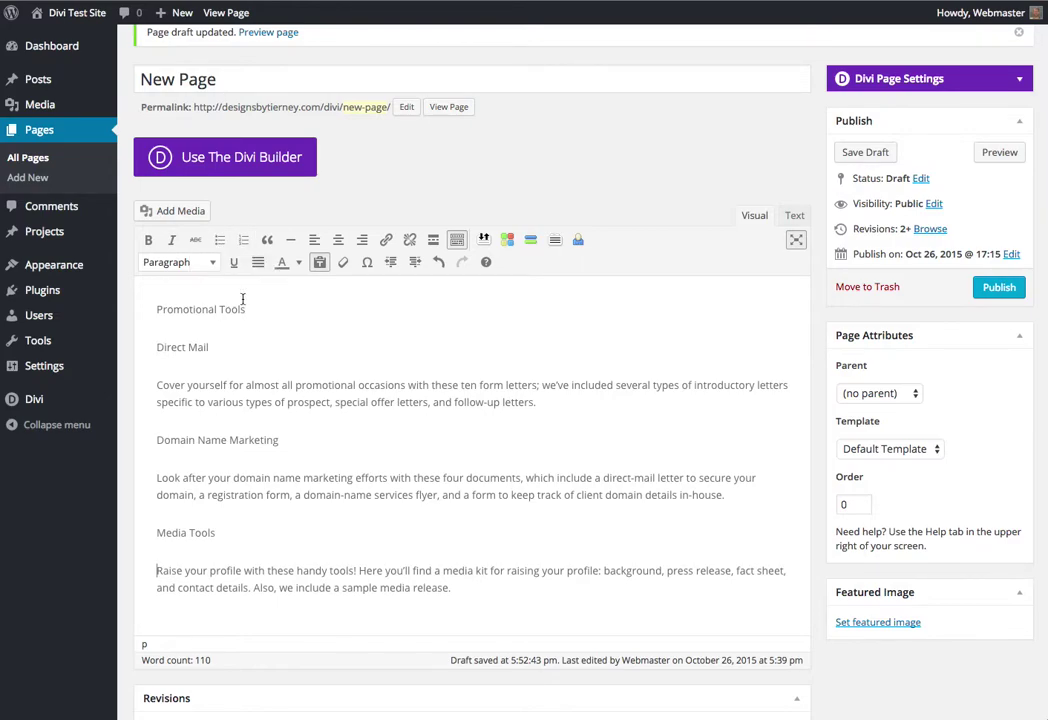
# Step: Try making a bulleted list from whole-line selections of Promotional Tools and Direct Mail
pyautogui.tripleClick(173, 311)
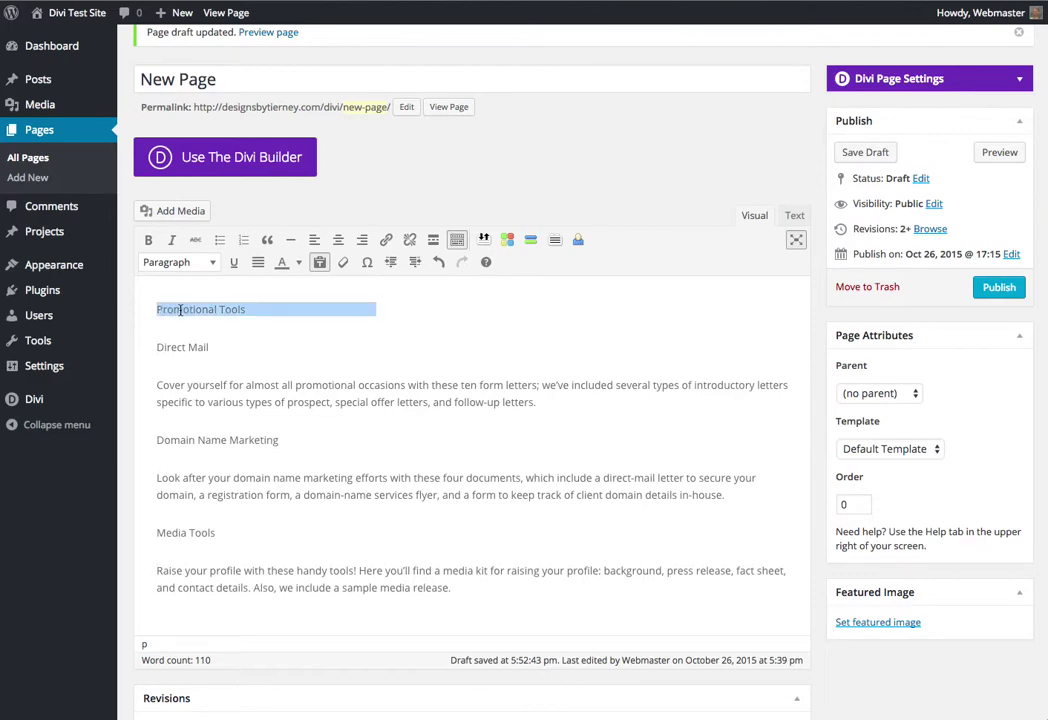
pyautogui.moveTo(173, 311); pyautogui.dragTo(180, 338)
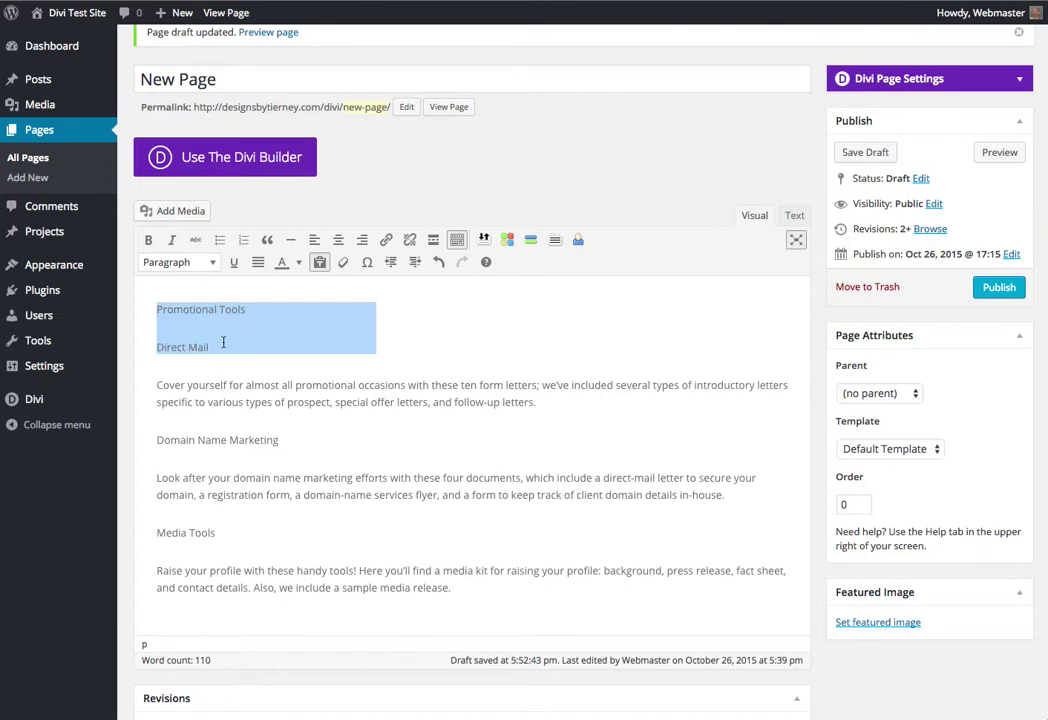
pyautogui.click(220, 242)
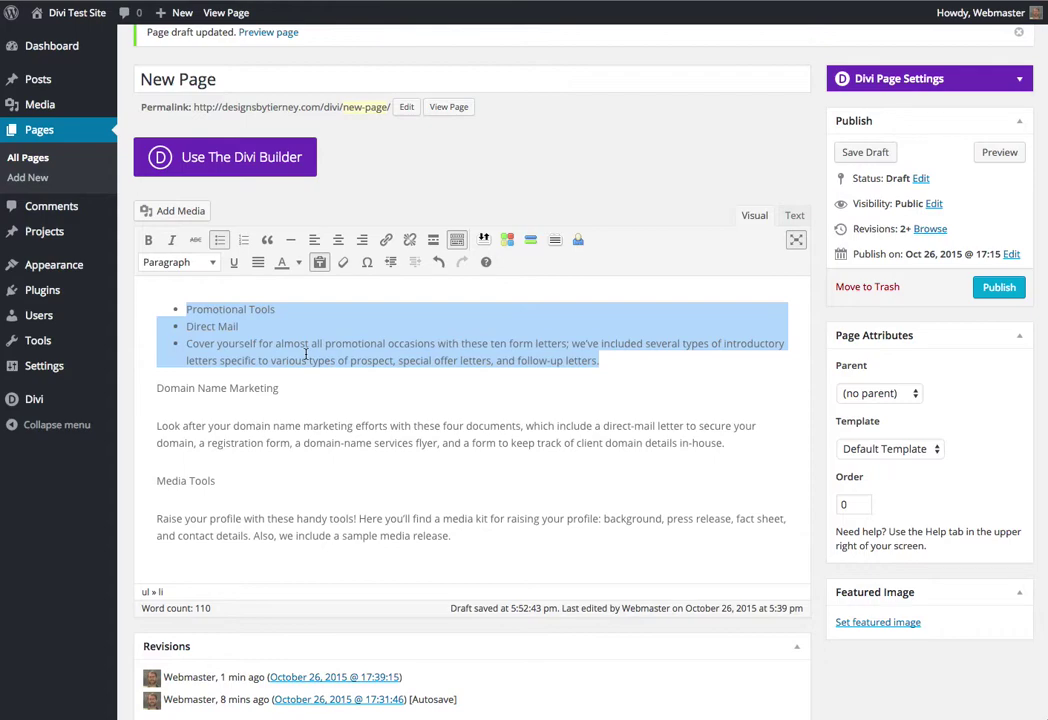
pyautogui.click(440, 265)
pyautogui.click(246, 310)
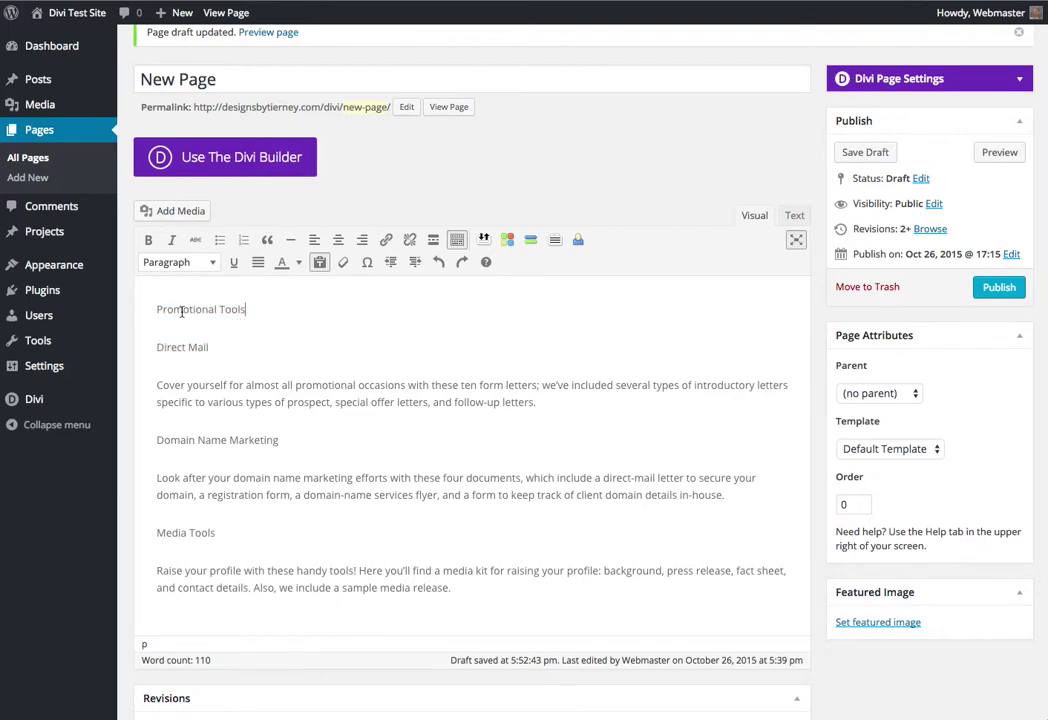
# Step: Try making a bulleted list from a partial selection running from mid Promotional Tools to mid Direct Mail
pyautogui.moveTo(176, 310); pyautogui.dragTo(203, 326)
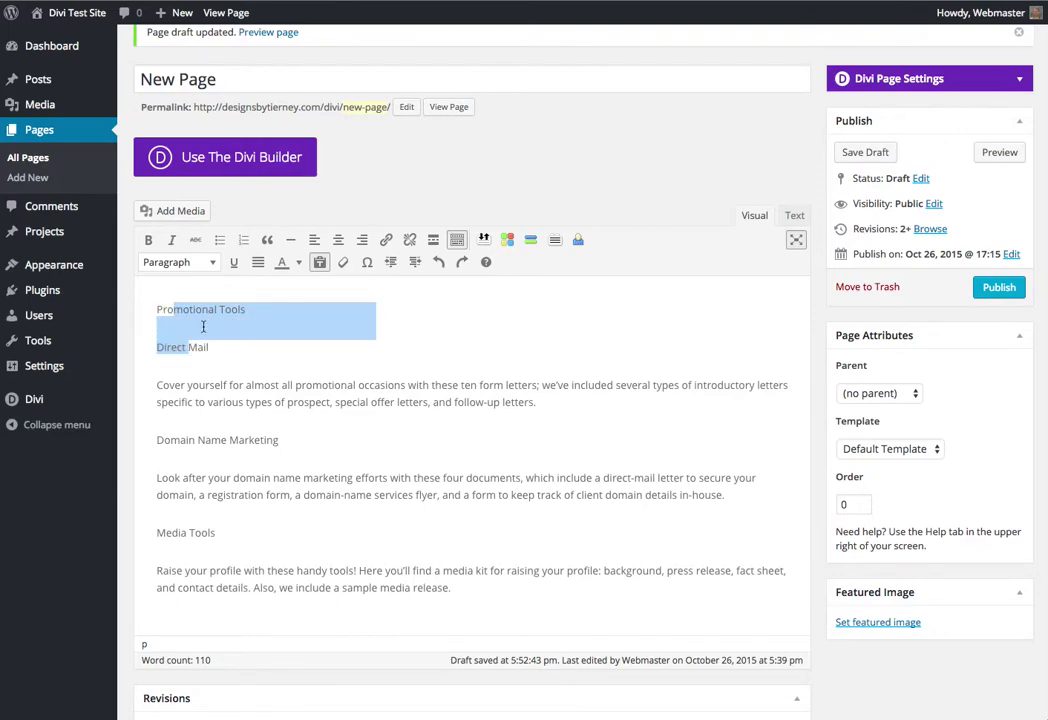
pyautogui.click(221, 244)
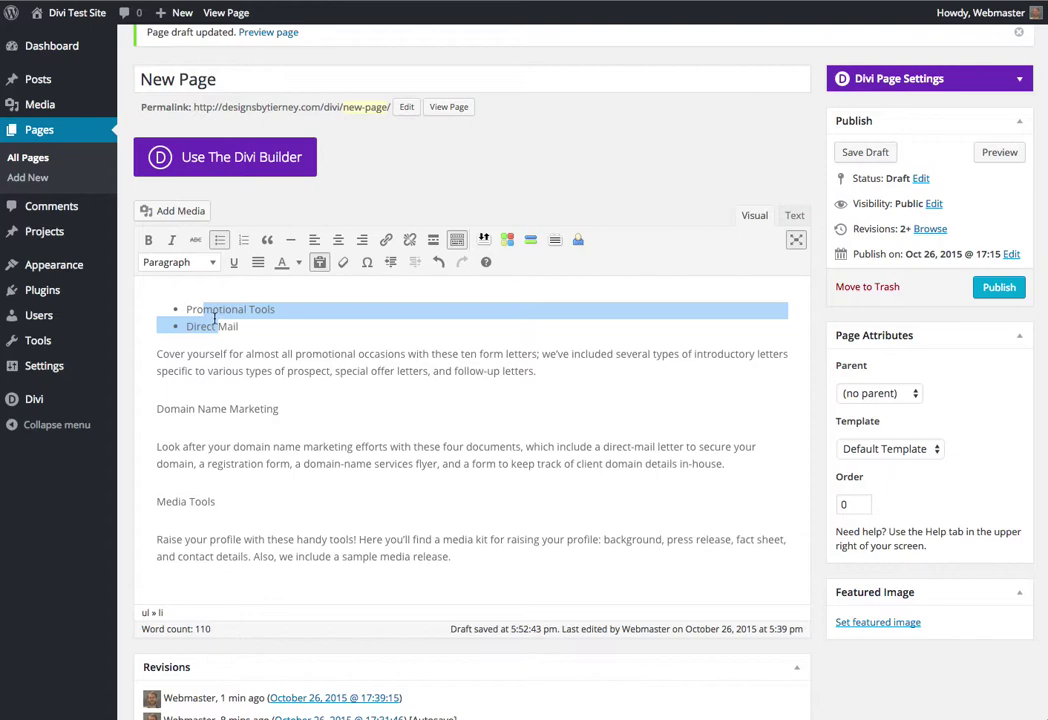
pyautogui.click(438, 262)
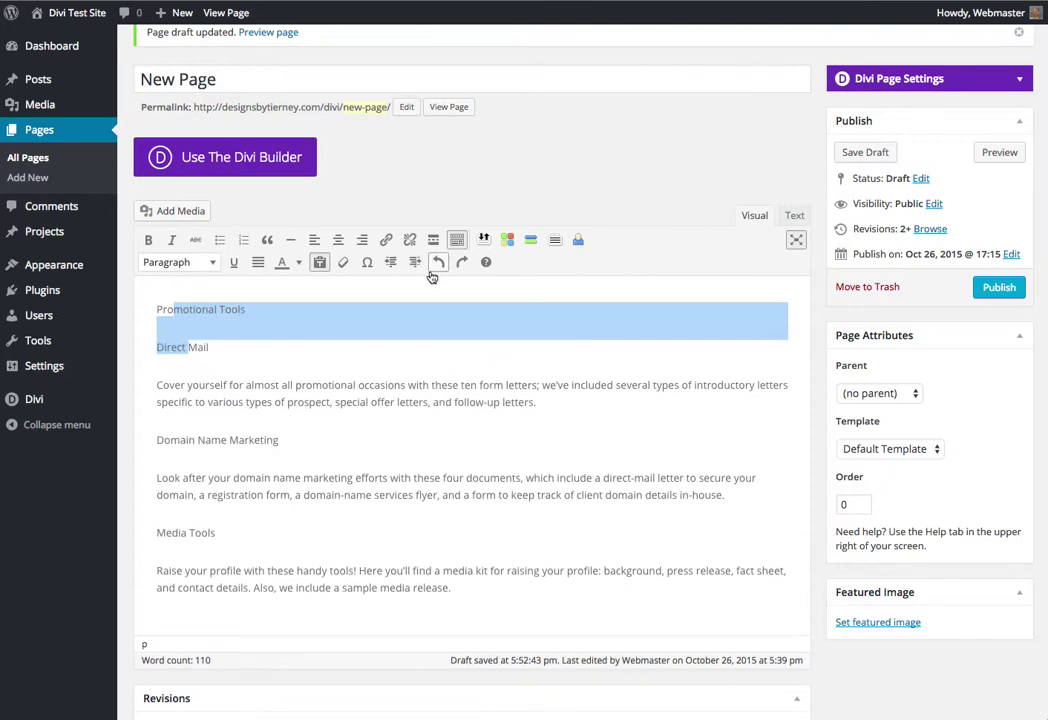
# Step: Try applying Heading 2 to the fully selected Promotional Tools and Direct Mail lines
pyautogui.moveTo(190, 308); pyautogui.dragTo(195, 352)
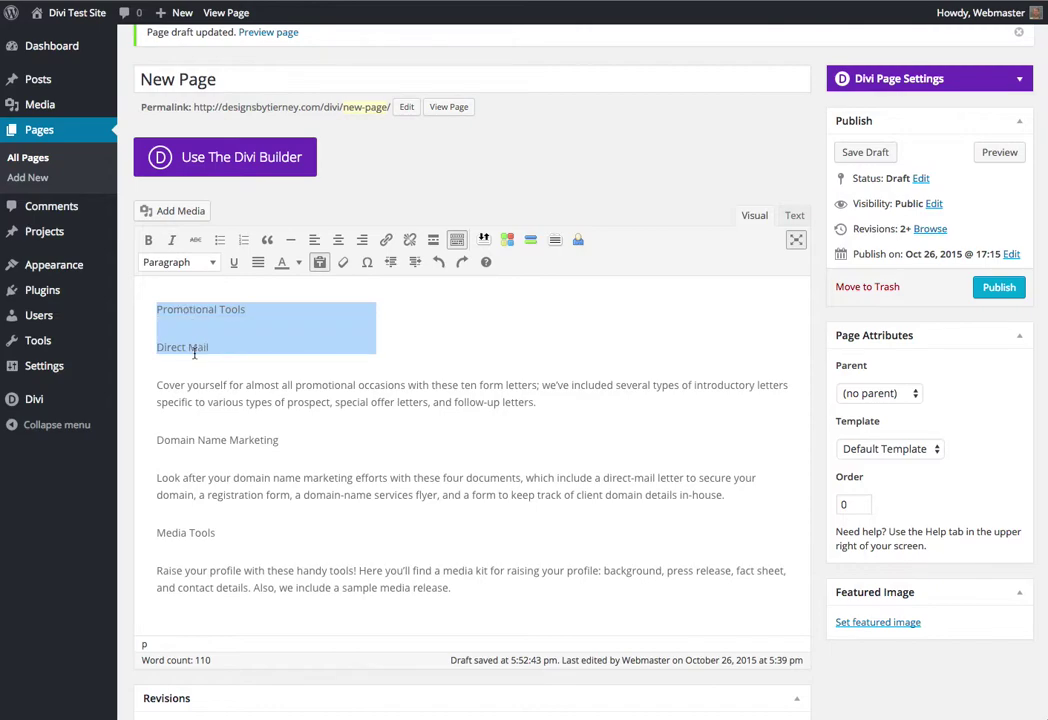
pyautogui.click(211, 263)
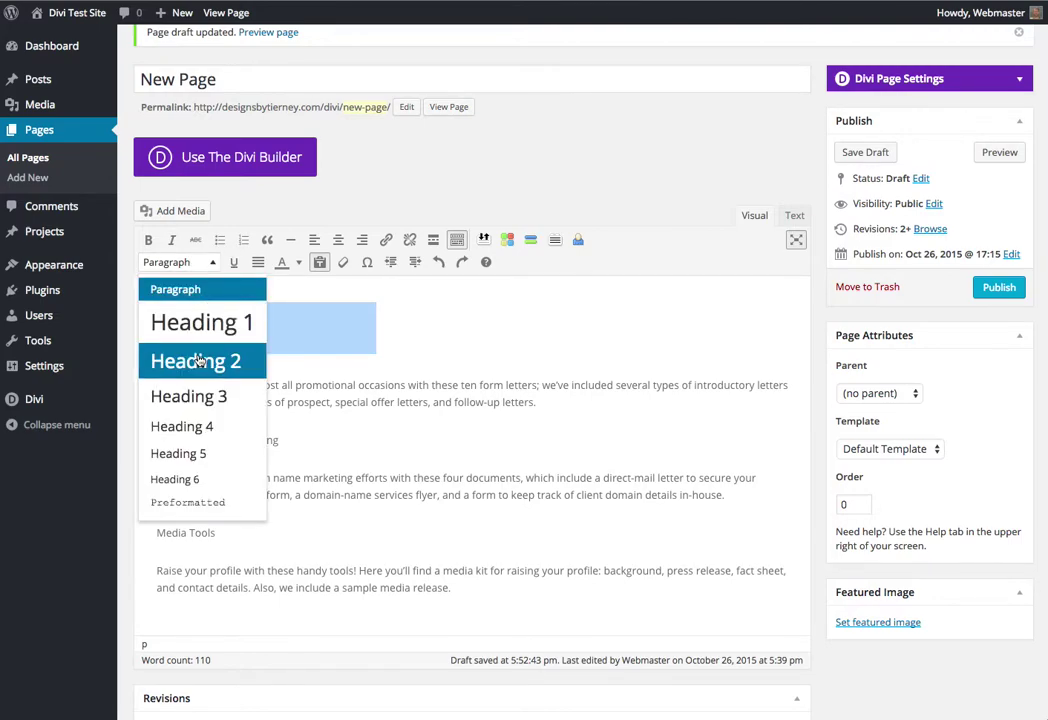
pyautogui.click(199, 360)
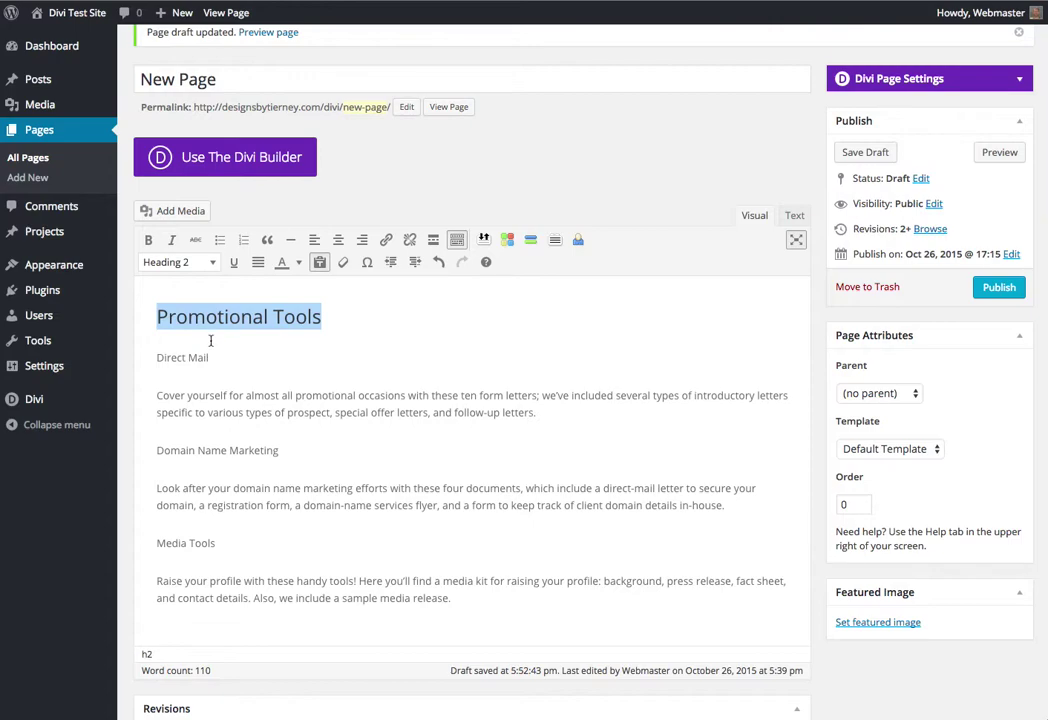
pyautogui.click(438, 262)
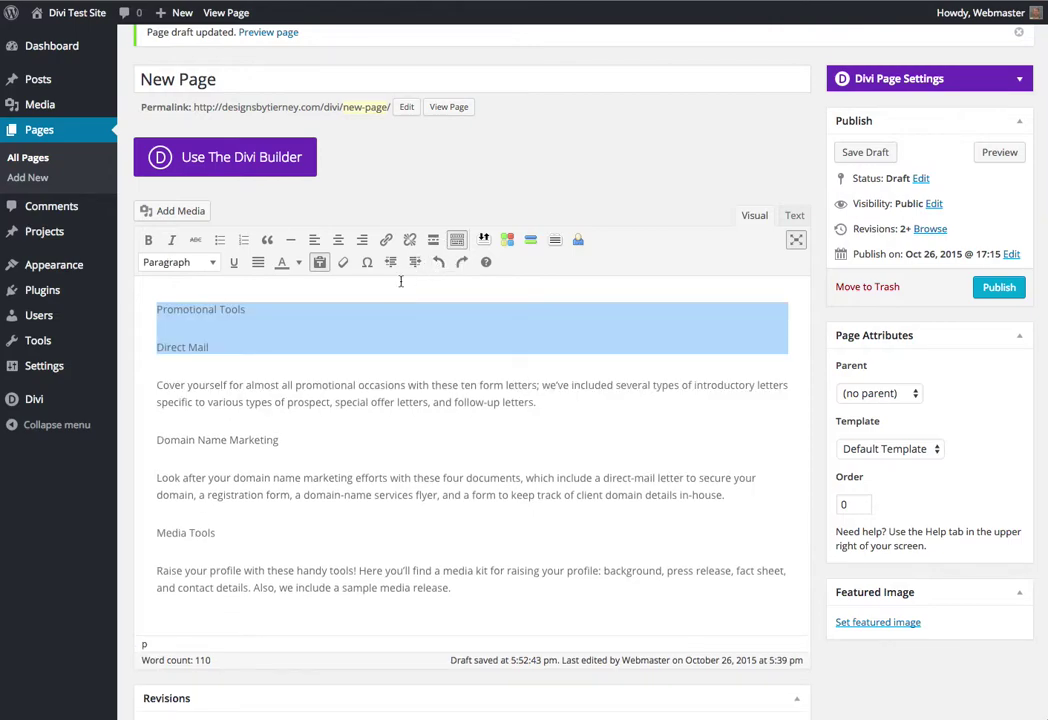
# Step: Try applying Heading 2 with only parts of the Promotional Tools and Direct Mail lines selected
pyautogui.moveTo(173, 310); pyautogui.dragTo(186, 348)
pyautogui.click(211, 263)
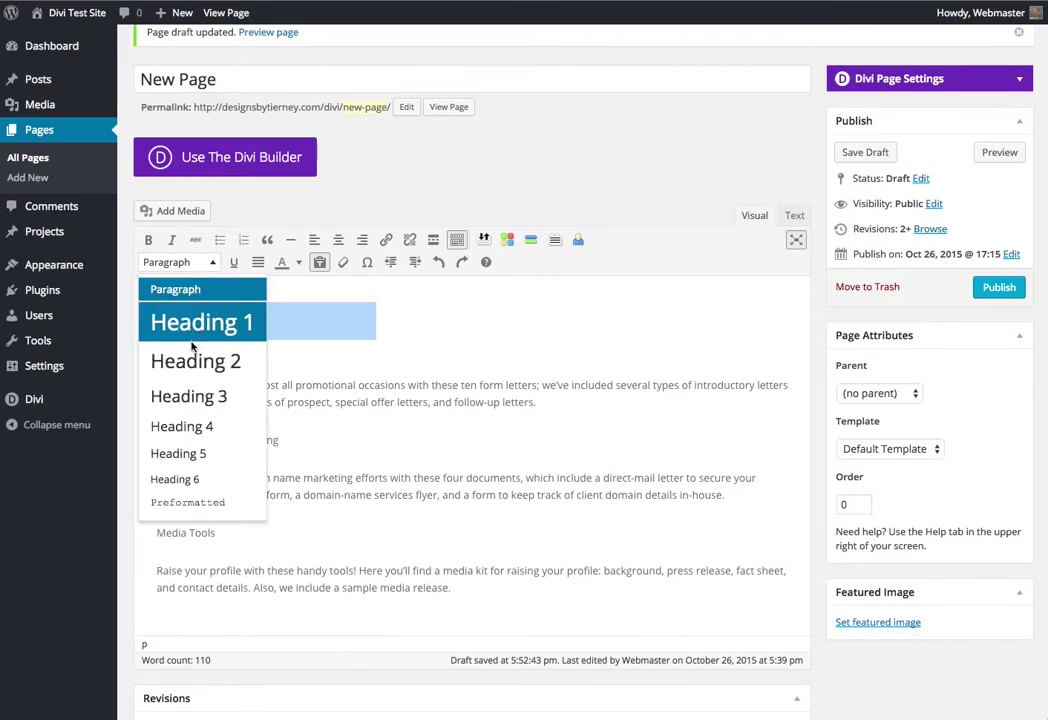
pyautogui.click(197, 357)
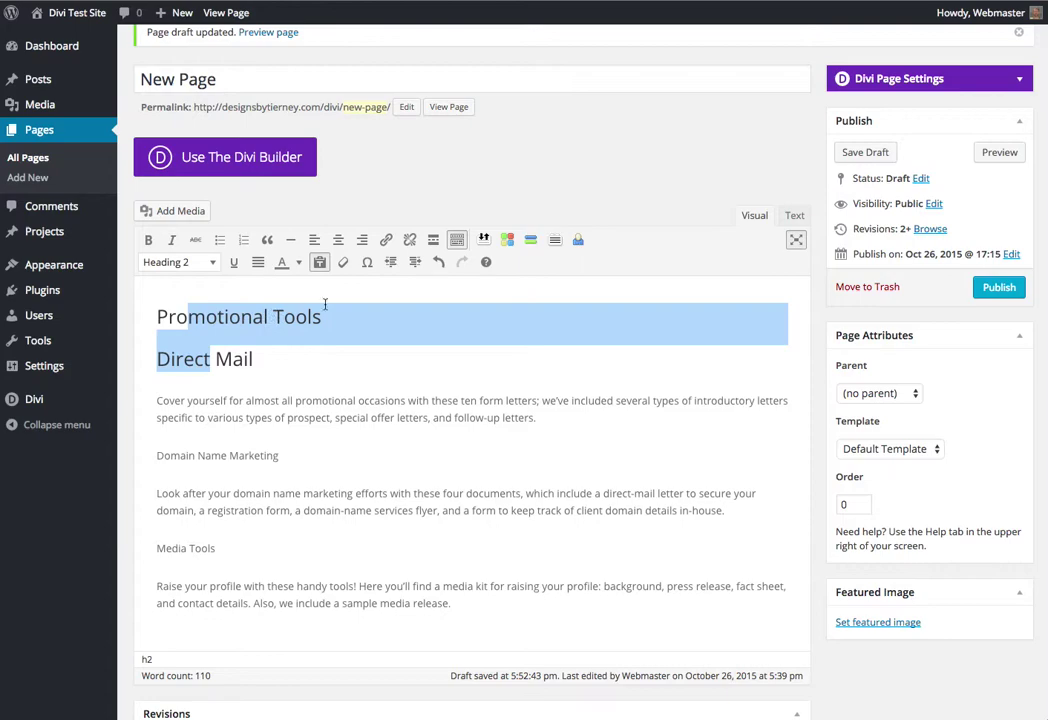
pyautogui.click(438, 262)
pyautogui.click(25, 179)
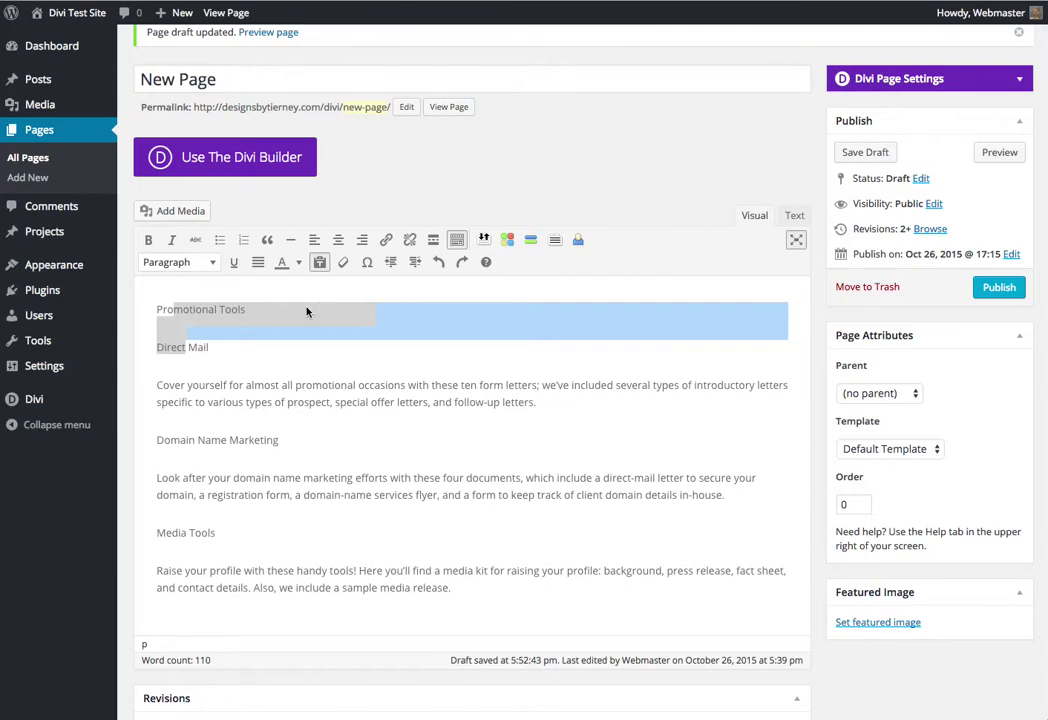
pyautogui.click(236, 311)
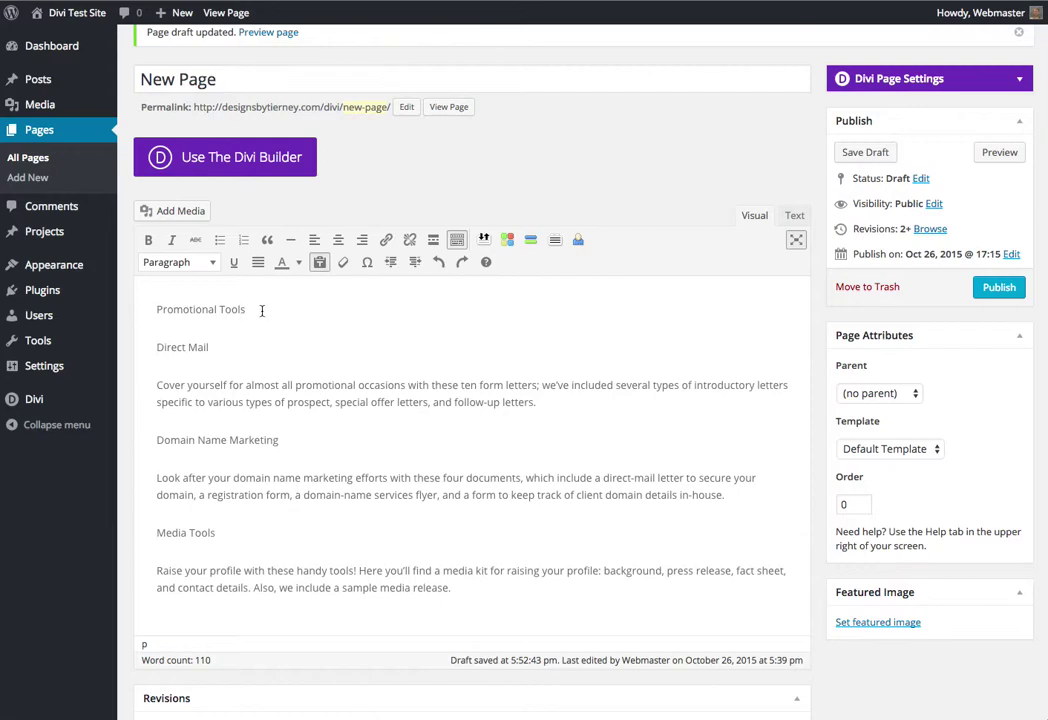
# Step: Link the words "promotional occasions" in the Direct Mail paragraph to the existing Home page
pyautogui.moveTo(150, 308); pyautogui.dragTo(231, 312)
pyautogui.click(313, 384)
pyautogui.moveTo(314, 385); pyautogui.dragTo(363, 384)
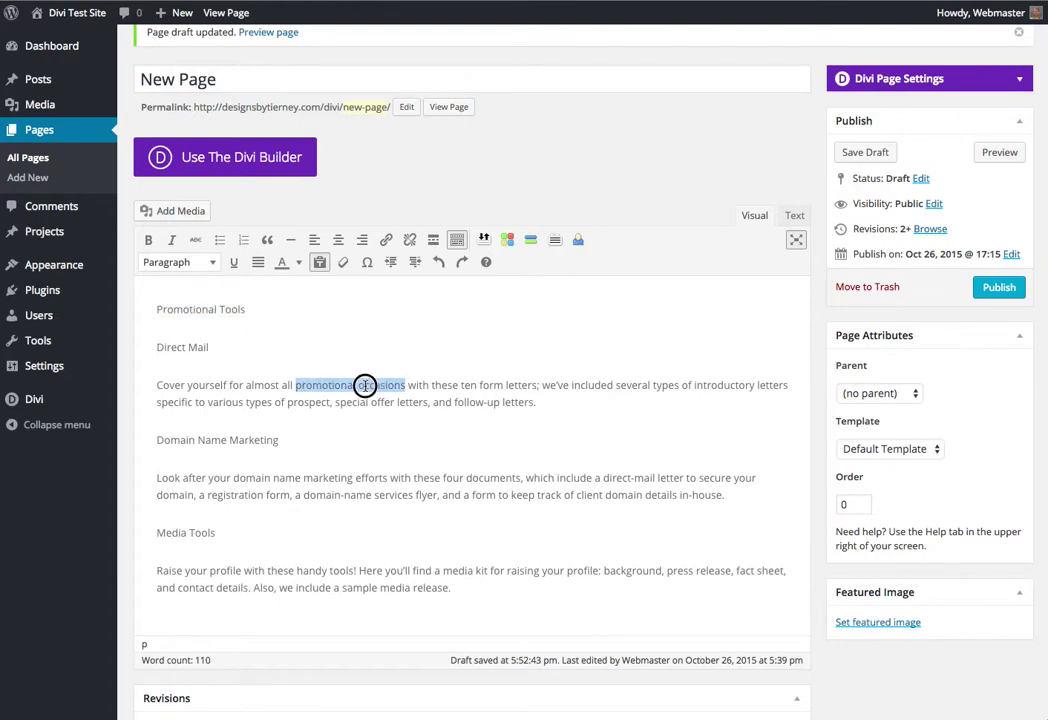
pyautogui.click(386, 242)
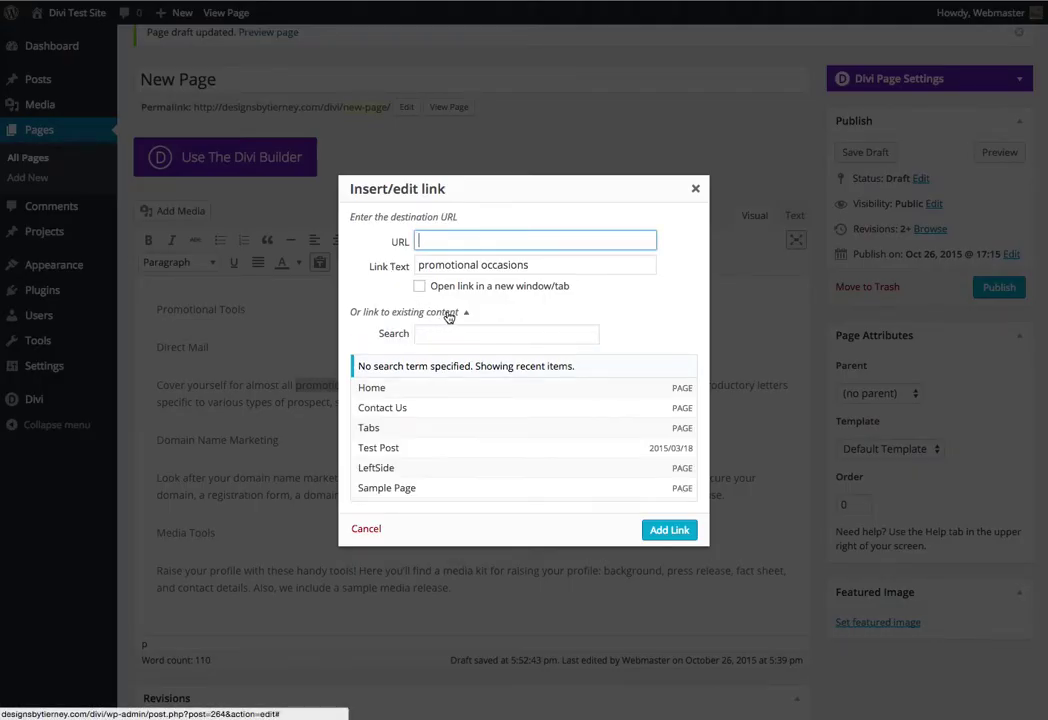
pyautogui.click(414, 389)
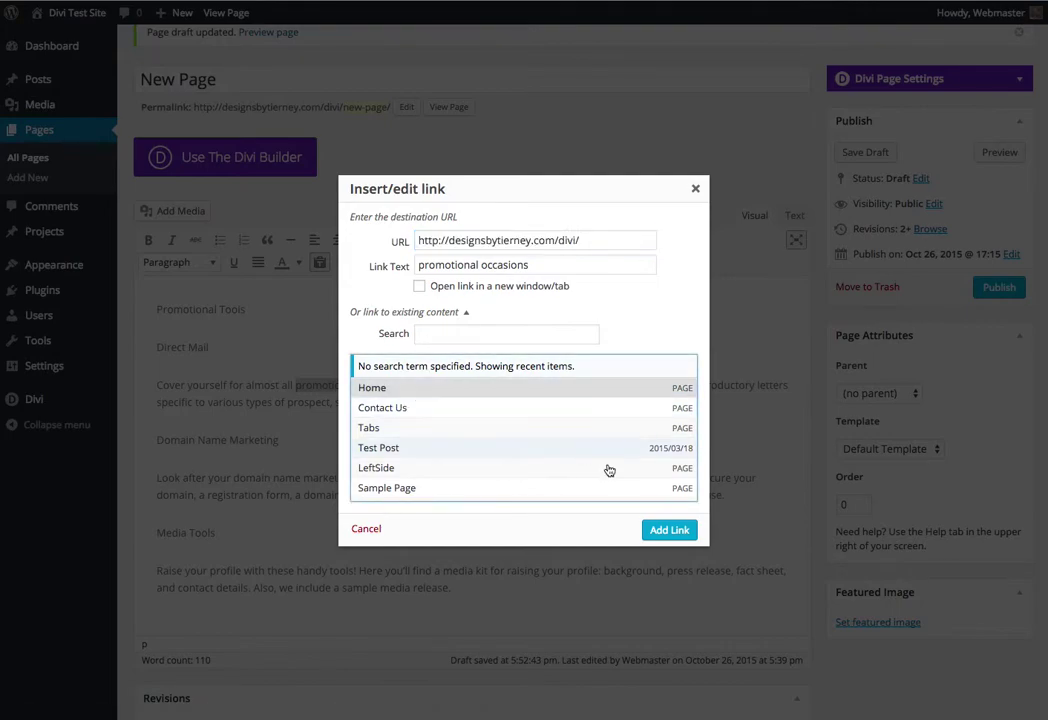
pyautogui.click(668, 530)
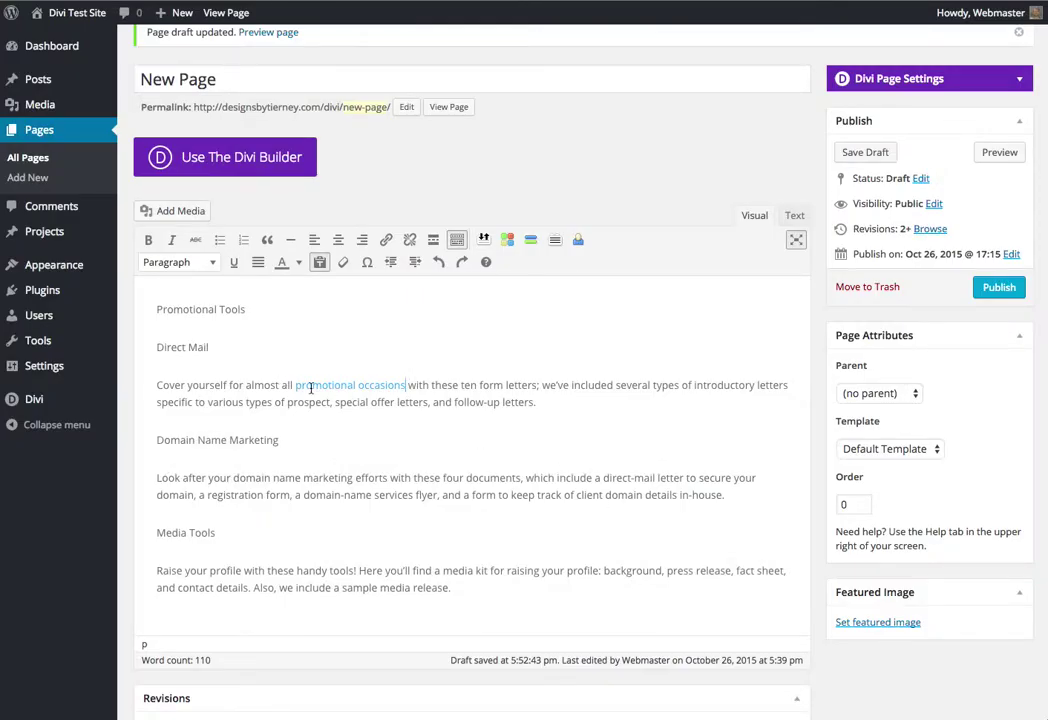
# Step: Add the word "with" directly after the "promotional occasions" link, outside the linked text
pyautogui.click(366, 388)
pyautogui.write('with')
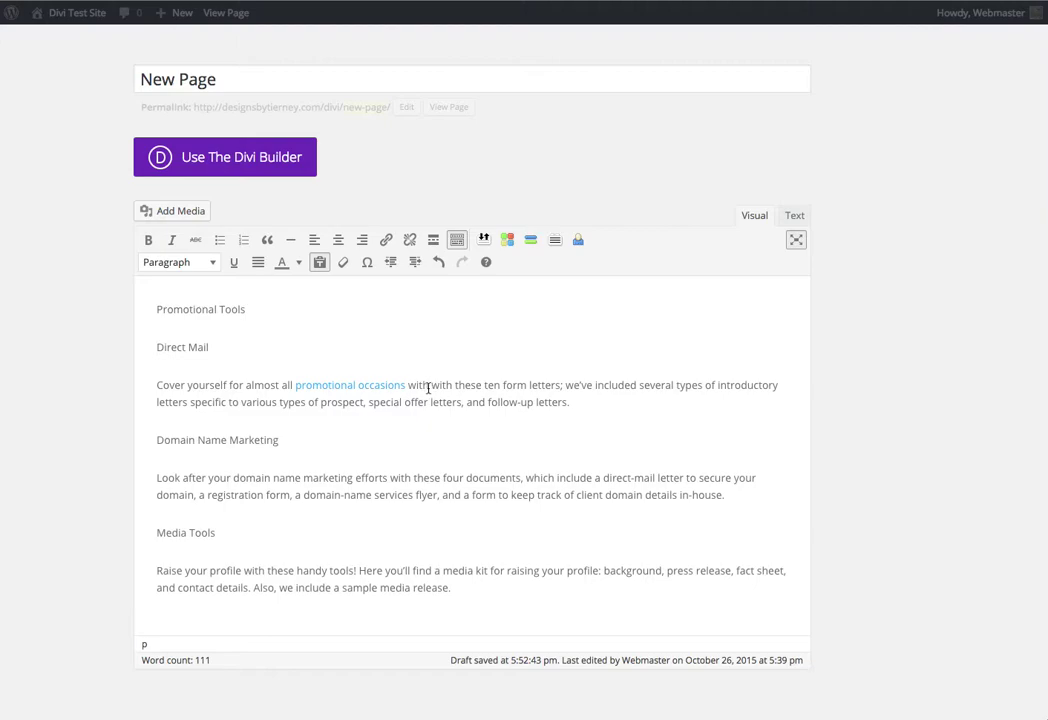
# Step: Change the link text to "promotional occasion with" by editing inside the link, and delete one extra "with" after it
pyautogui.click(345, 384)
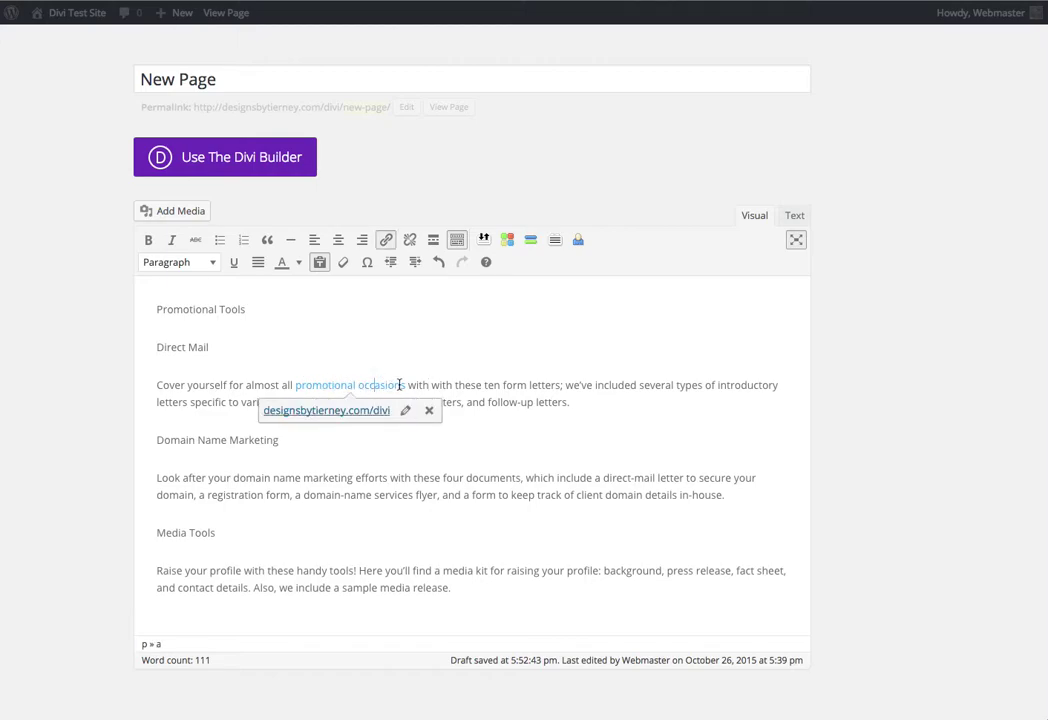
pyautogui.click(316, 384)
pyautogui.click(403, 385)
pyautogui.write('with')
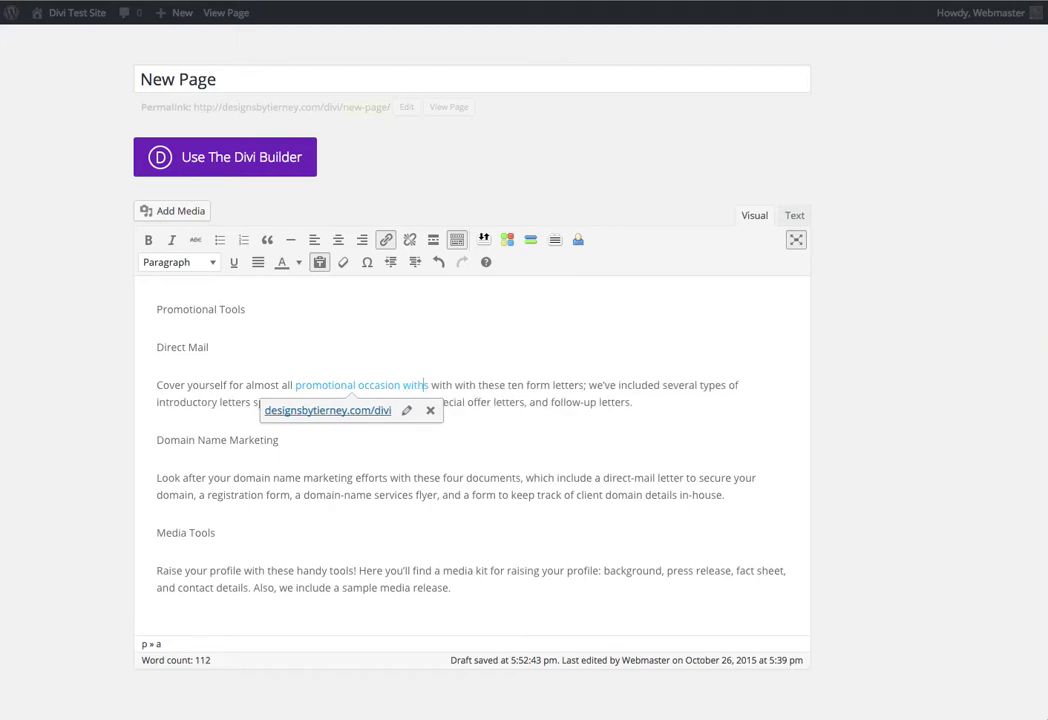
pyautogui.click(429, 385)
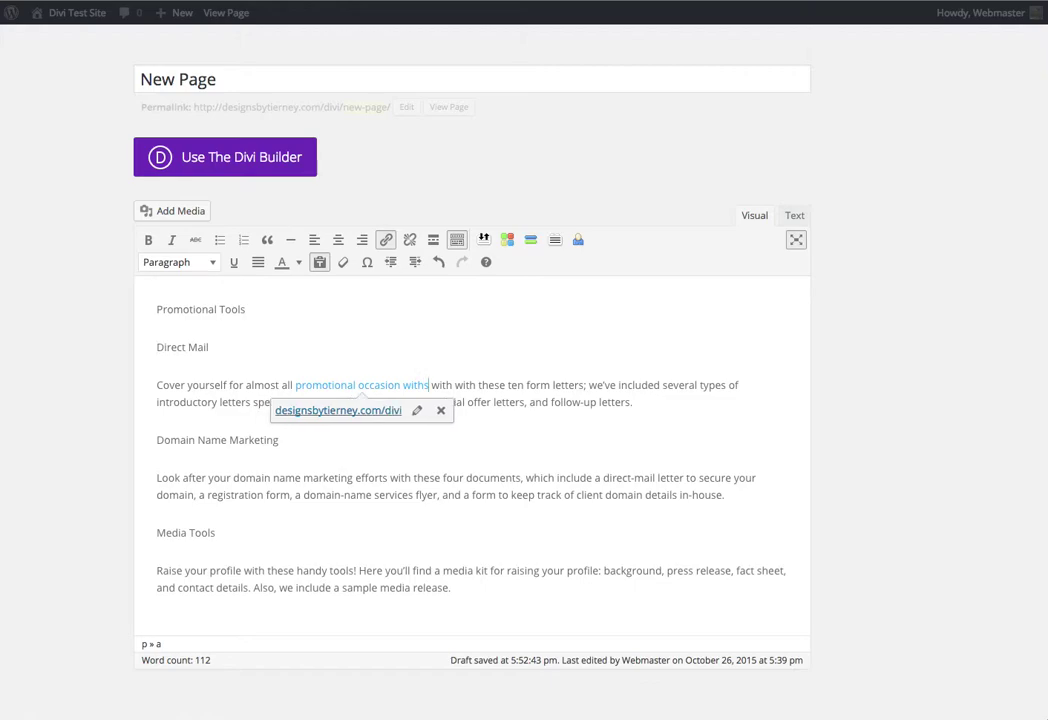
pyautogui.press('BackSpace')
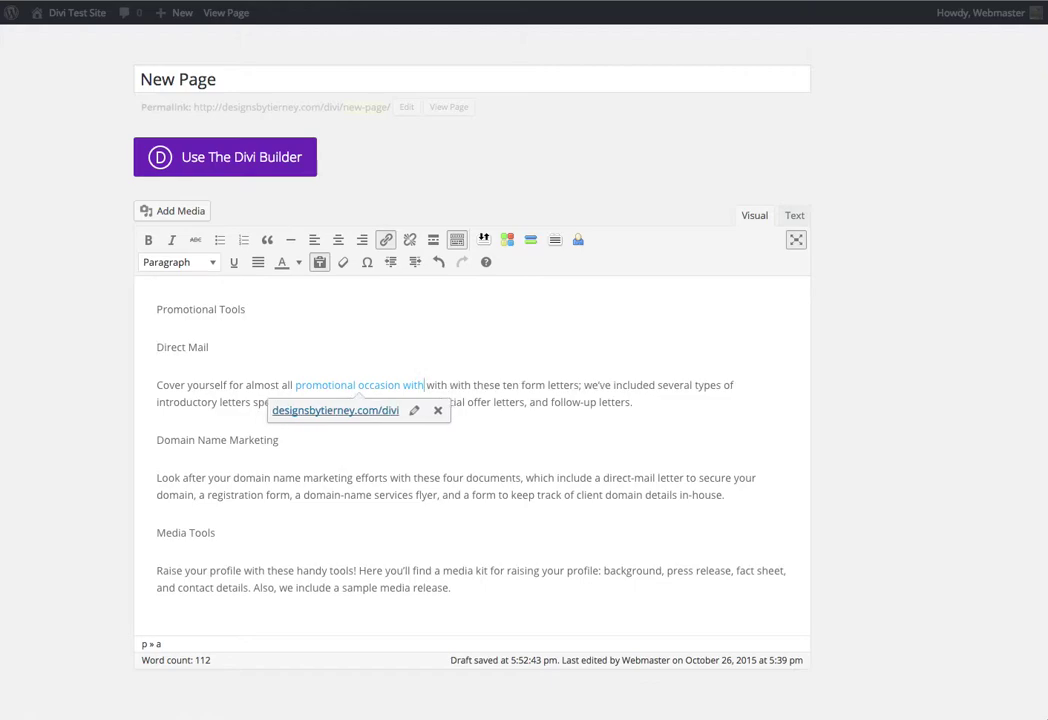
pyautogui.doubleClick(435, 385)
pyautogui.press('BackSpace')
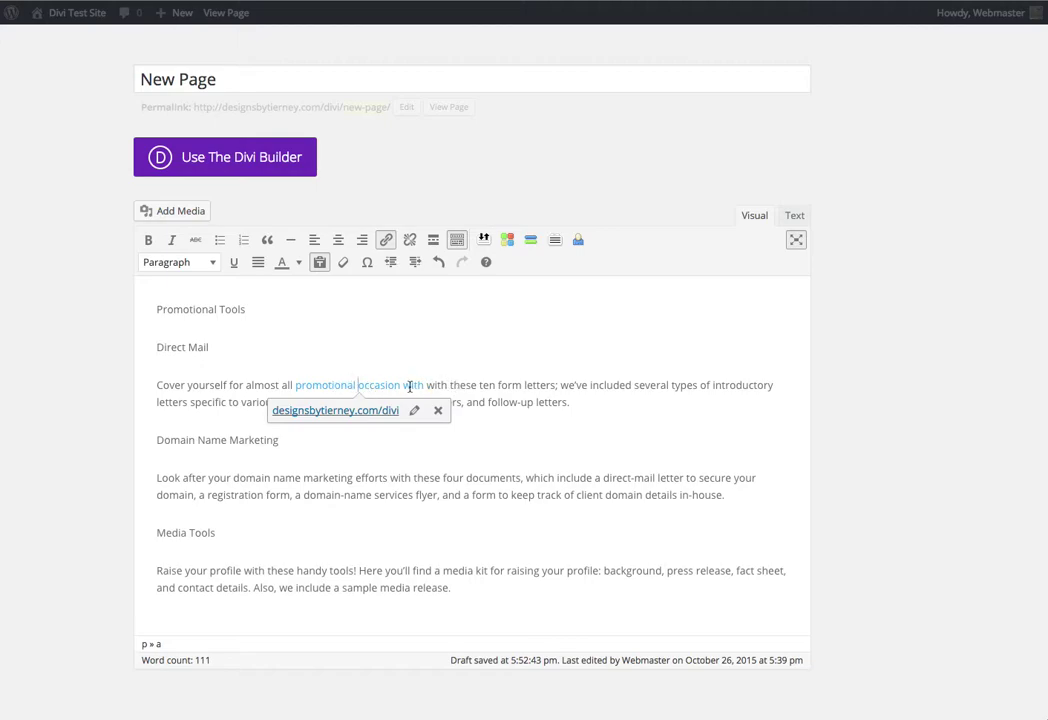
# Step: Make the words "these ten form" in the Direct Mail paragraph bold
pyautogui.click(326, 386)
pyautogui.click(403, 385)
pyautogui.click(371, 386)
pyautogui.click(465, 386)
pyautogui.moveTo(451, 386); pyautogui.dragTo(522, 386)
pyautogui.click(148, 241)
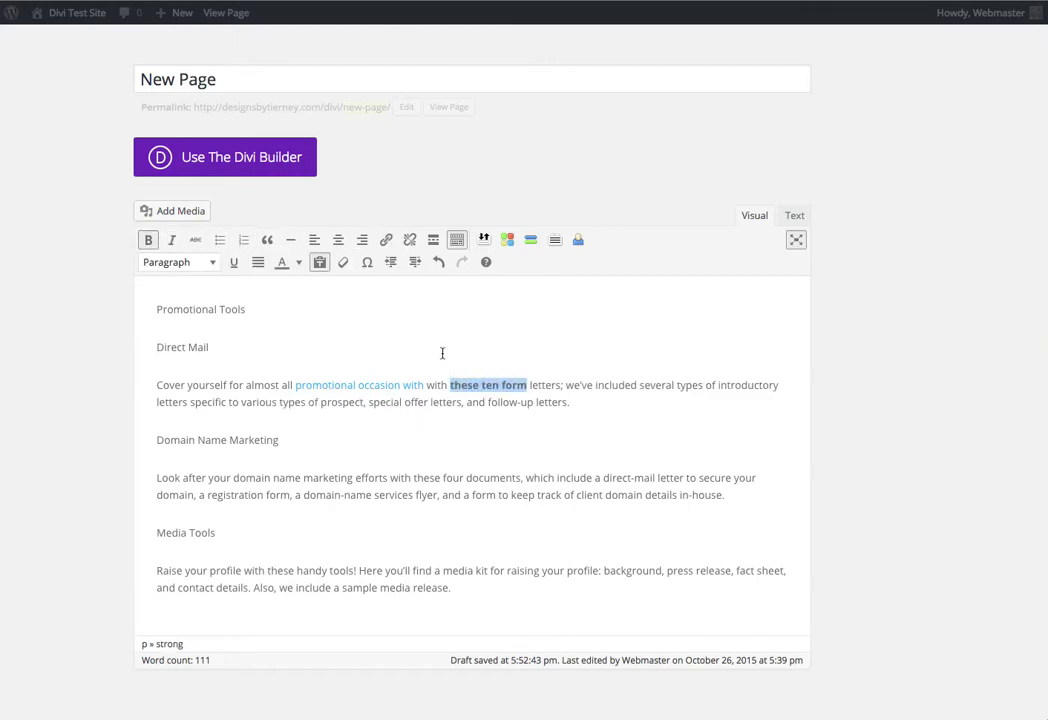
# Step: Try adding the word "letters" at the end of the bold "these ten form" text, and delete the added word
pyautogui.click(528, 386)
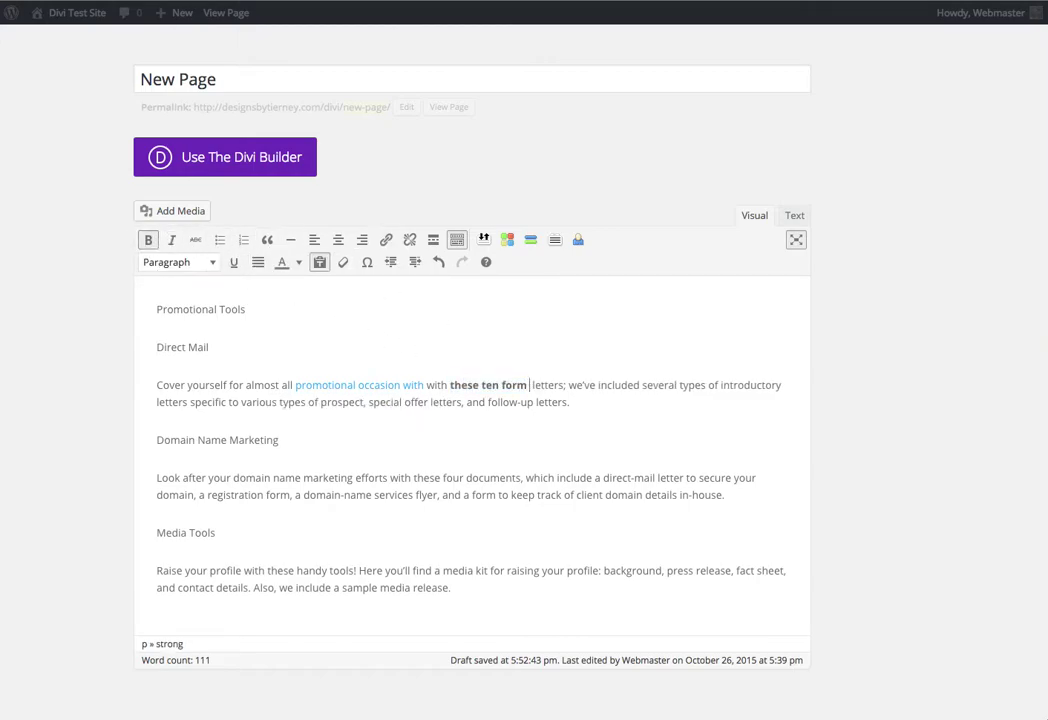
pyautogui.write('letters')
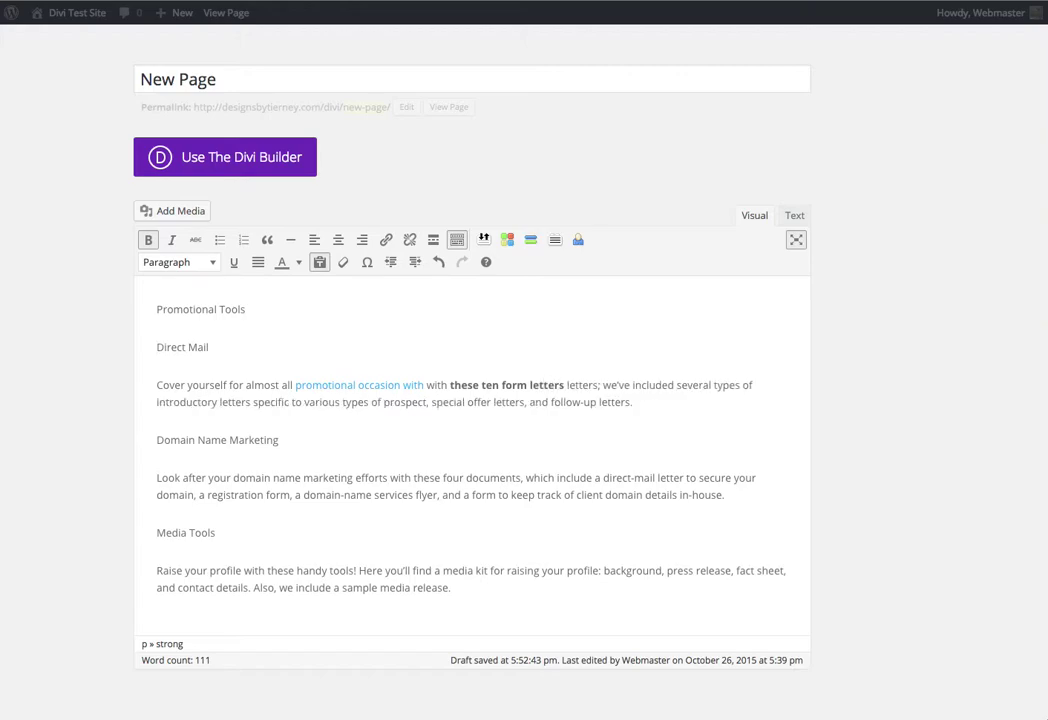
pyautogui.doubleClick(541, 386)
pyautogui.press('BackSpace')
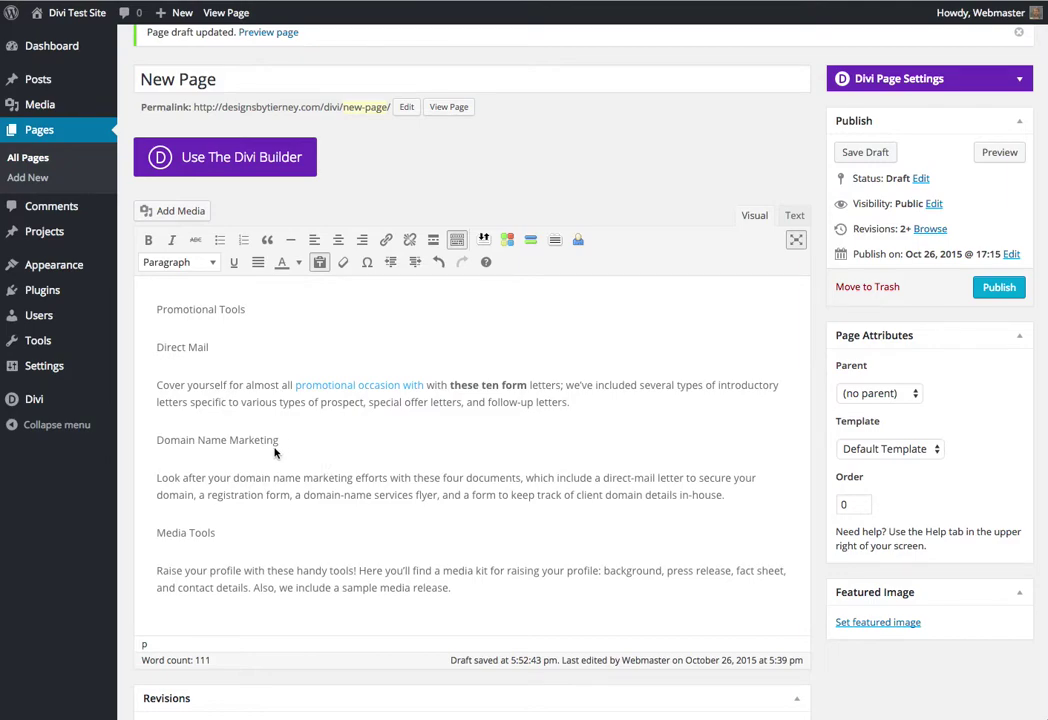
# Step: Add two separate paragraphs under Promotional Tools, "asdfasdfasdf asd as dfa sdf asdf sda" and "adsfasdfasdfasdf"
pyautogui.click(193, 440)
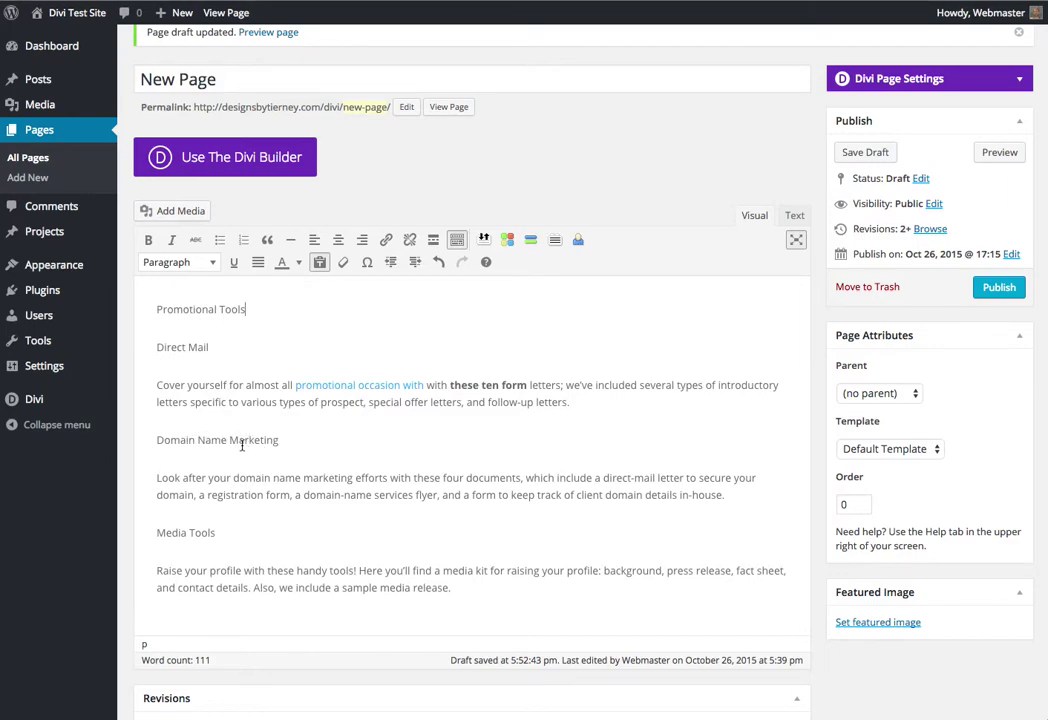
pyautogui.tripleClick(250, 310)
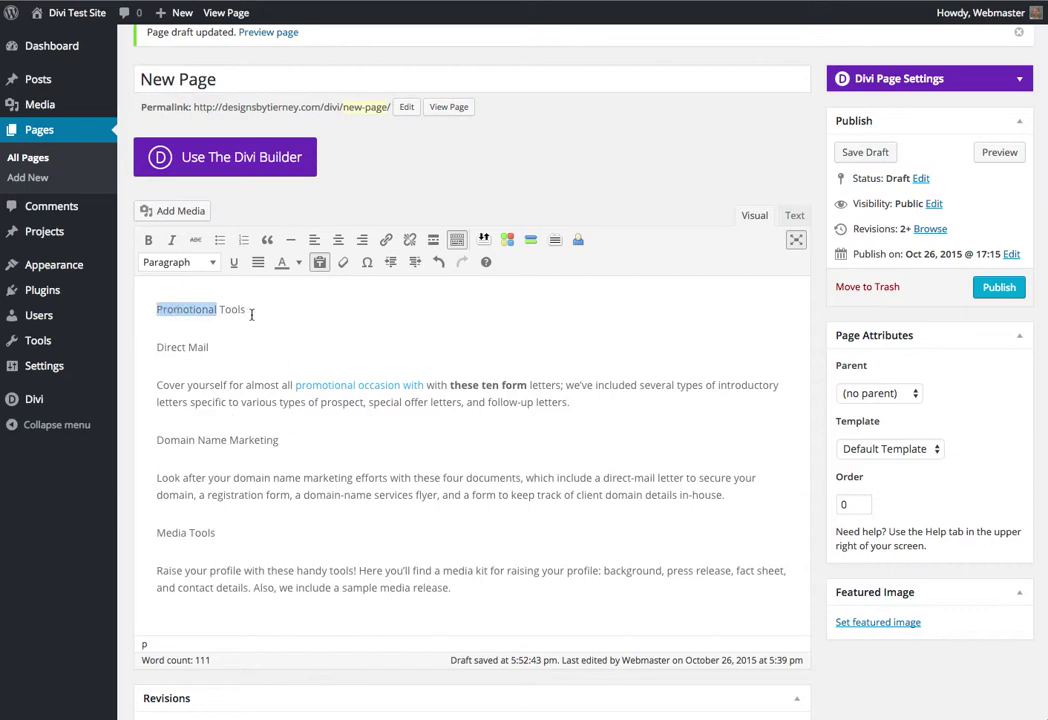
pyautogui.click(262, 310)
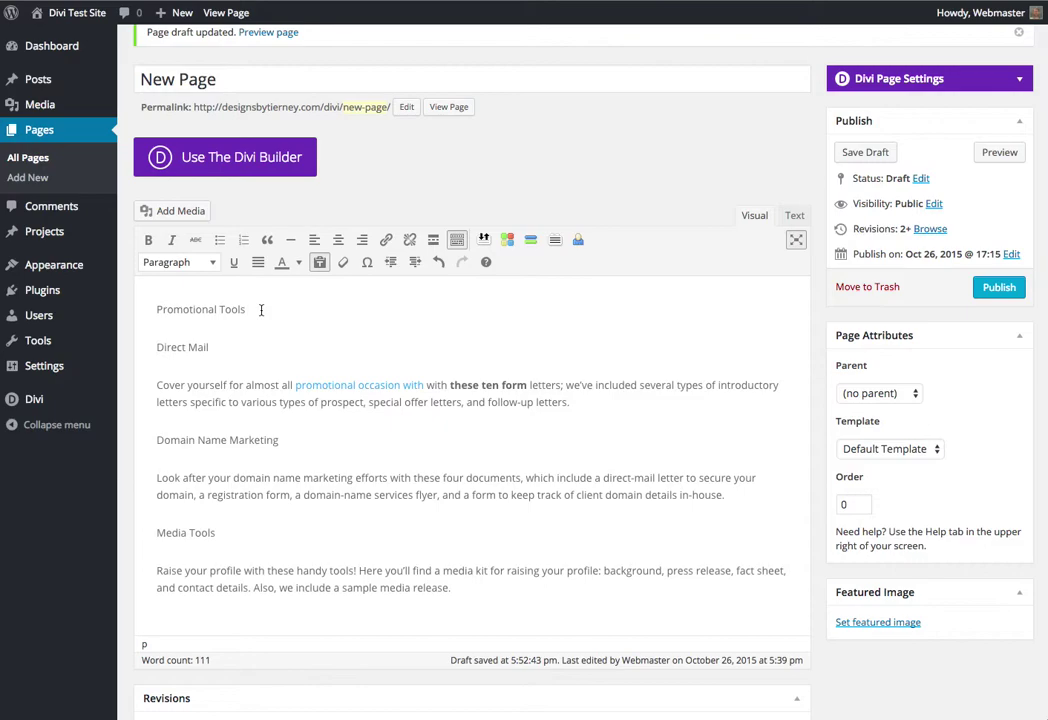
pyautogui.press('Return')
pyautogui.write('as')
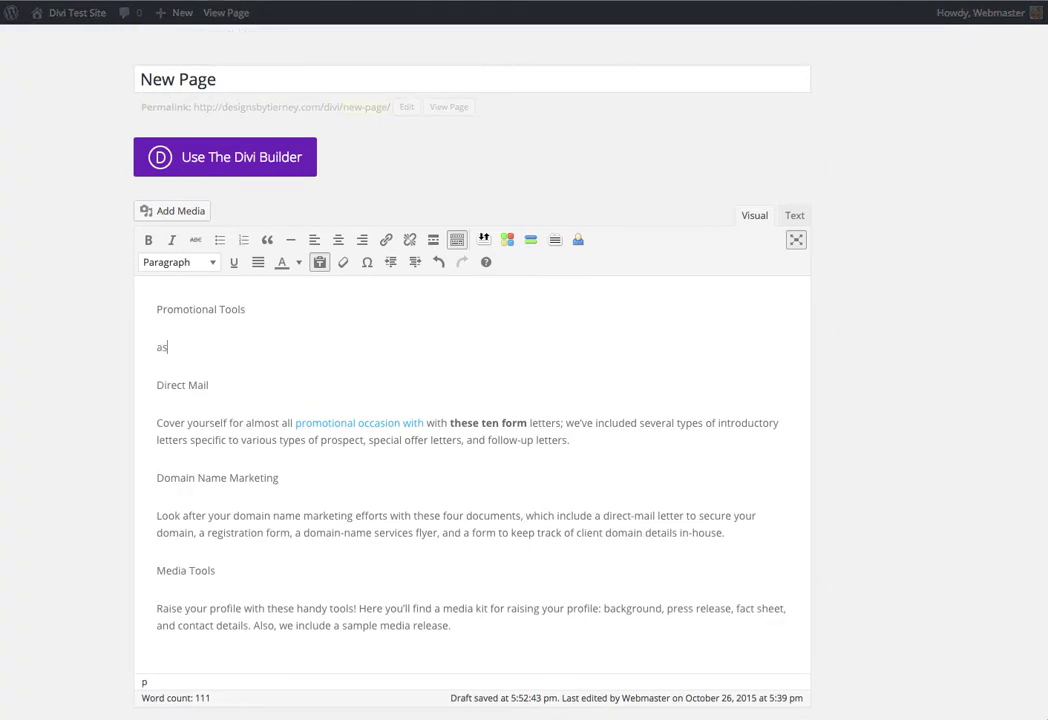
pyautogui.write('dfasdfasdf asd as dfa sdf asdf sda')
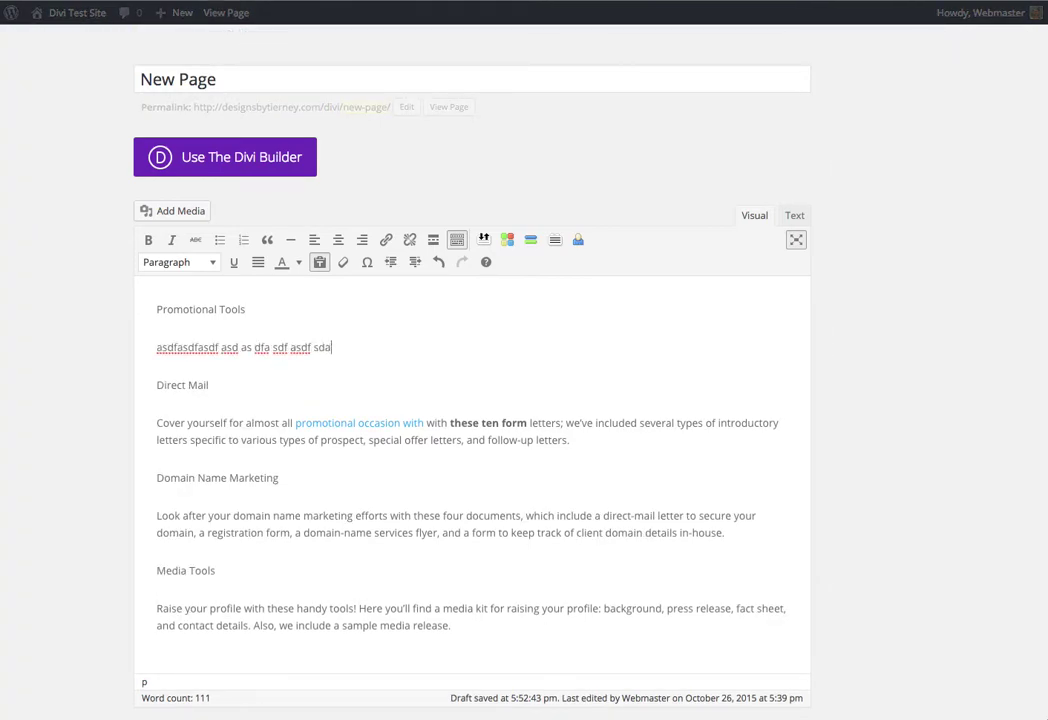
pyautogui.press('Return')
pyautogui.write('adsfasdfasdf')
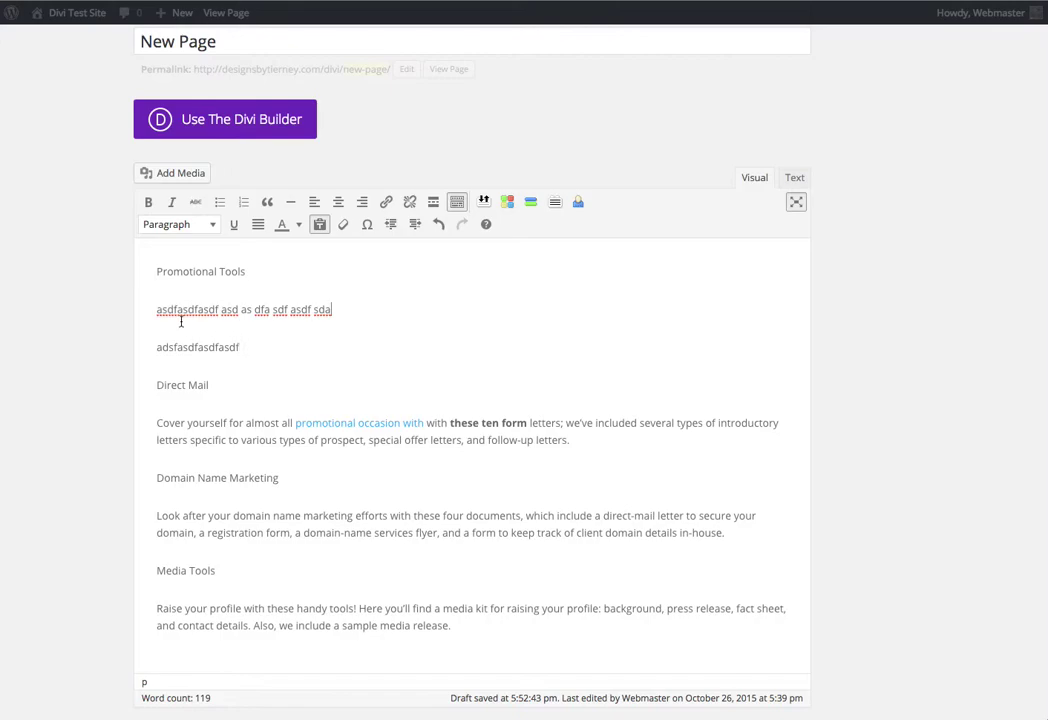
# Step: Add two single-spaced lines of "asdfasdfasdfasdfasdf" below the first filler line, using line breaks within the same paragraph
pyautogui.click(285, 314)
pyautogui.click(343, 311)
pyautogui.press('Return')
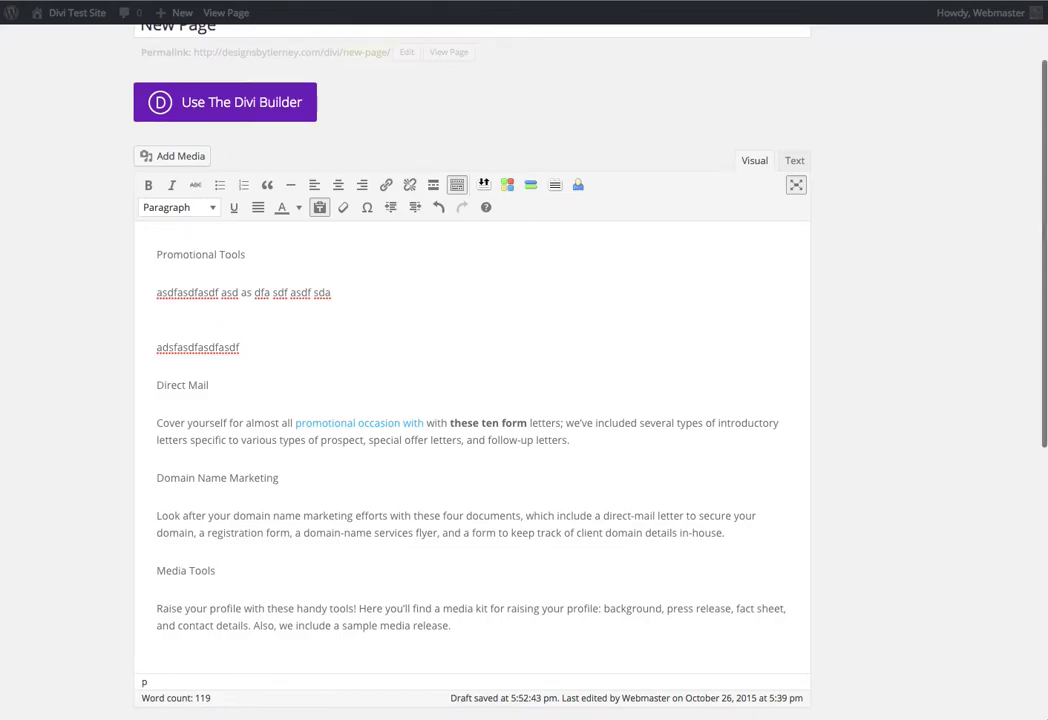
pyautogui.write('asdfasdfasdfasd')
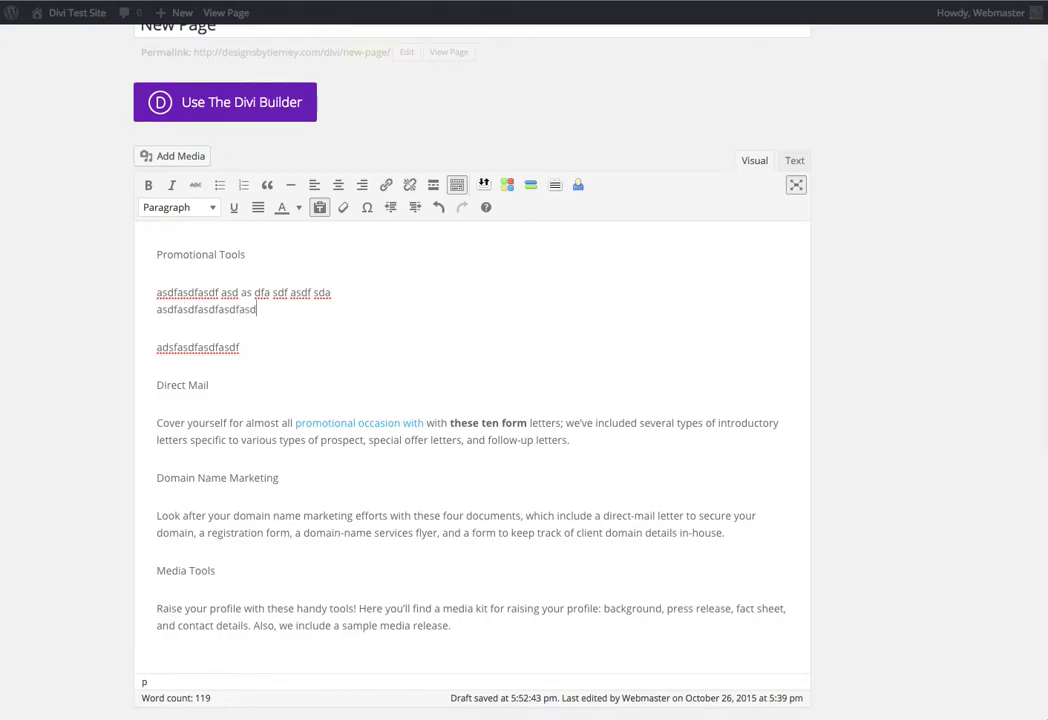
pyautogui.write('f')
pyautogui.press('Return')
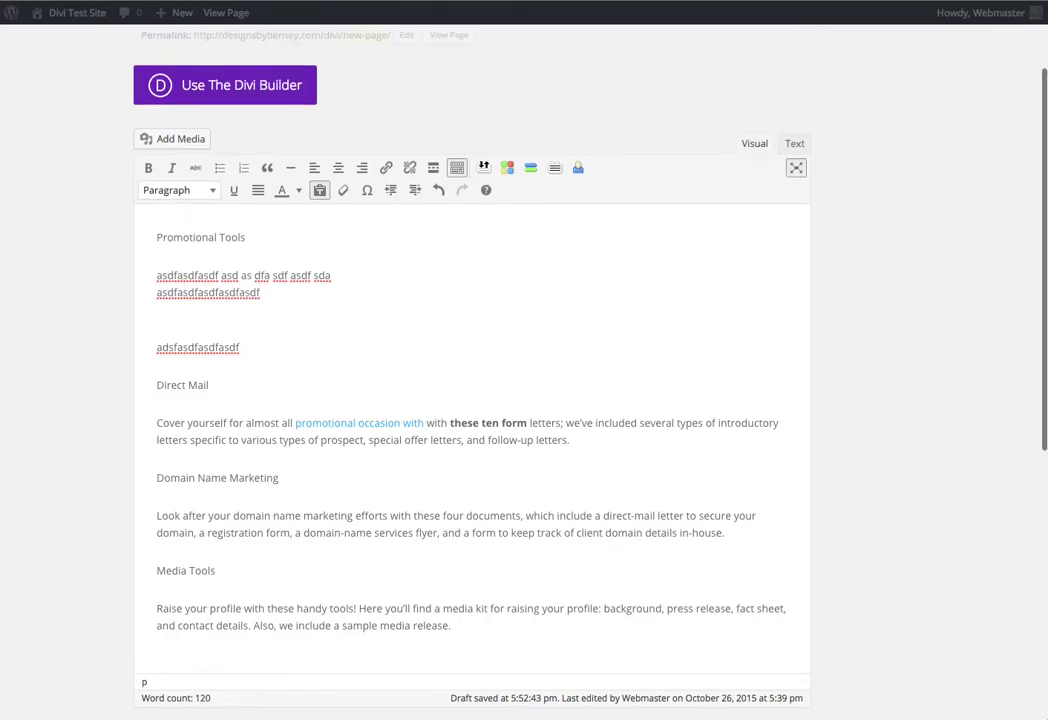
pyautogui.write('asdfasdfasdfasdf')
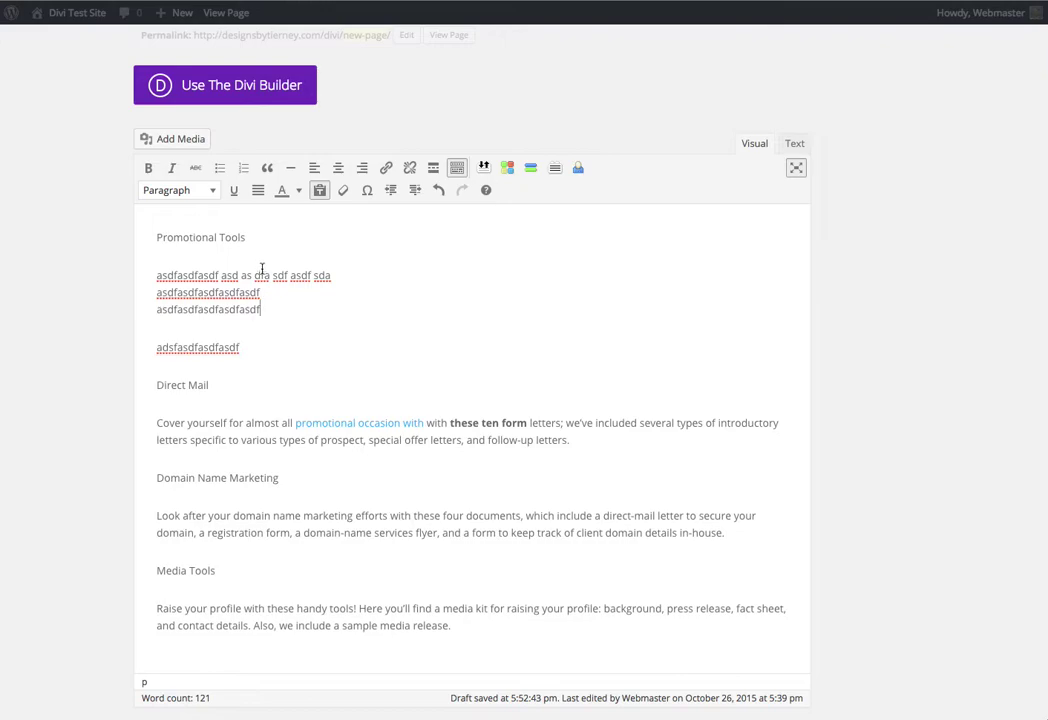
# Step: Open the media library for inserting an image at the start of the Direct Mail paragraph
pyautogui.scroll(1, 259, 268)
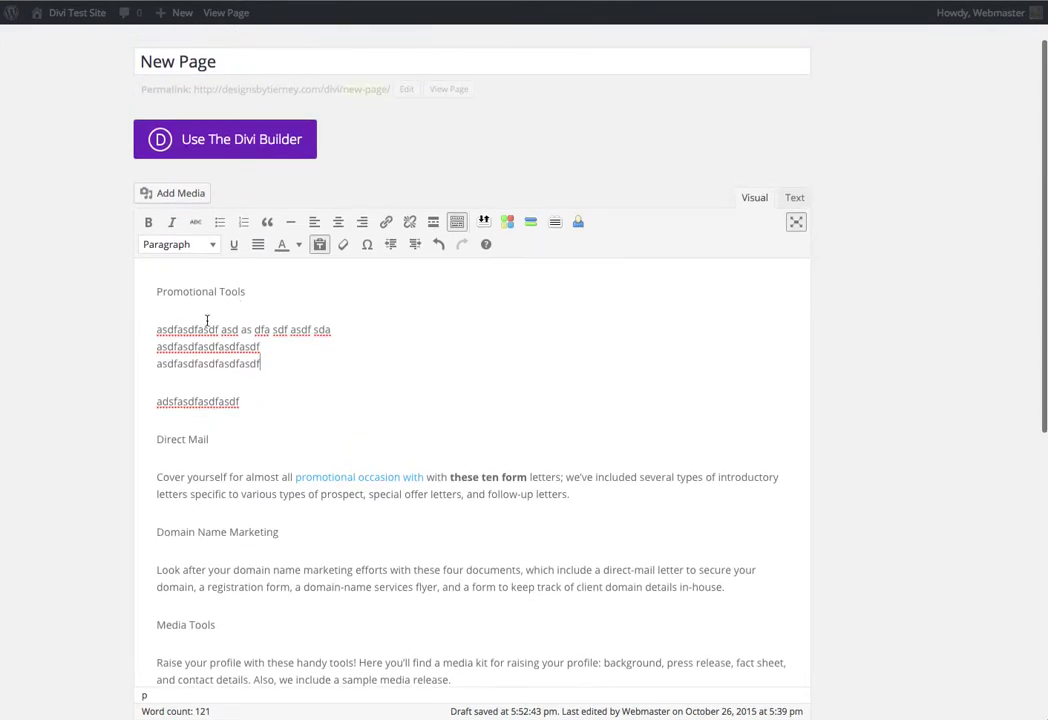
pyautogui.scroll(-1, 237, 438)
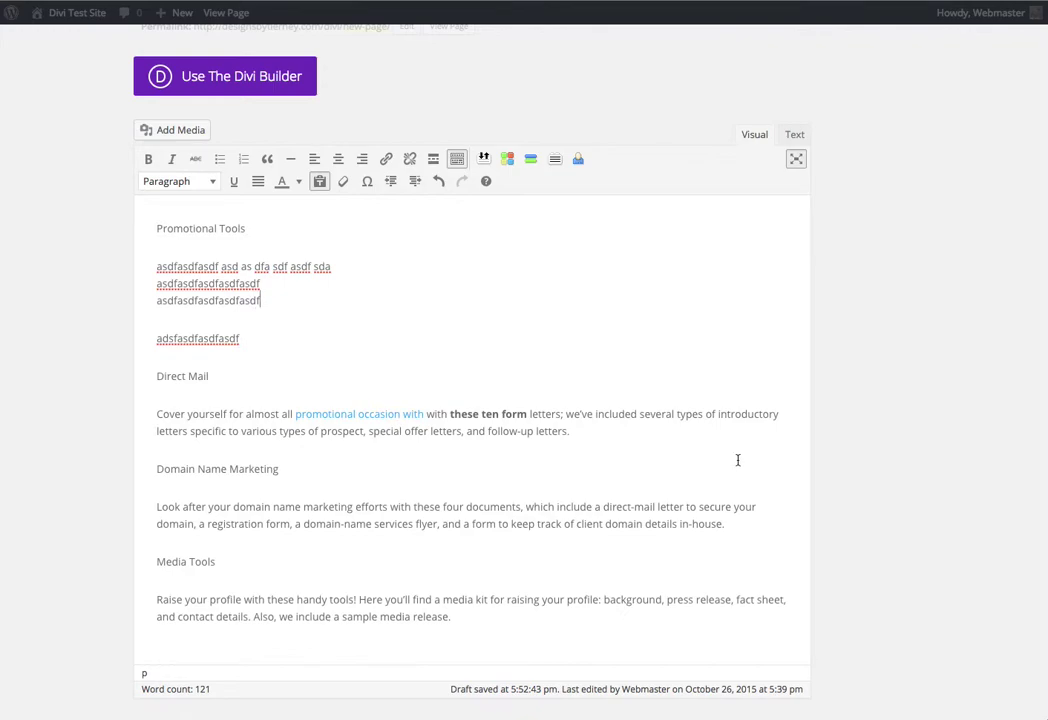
pyautogui.click(158, 408)
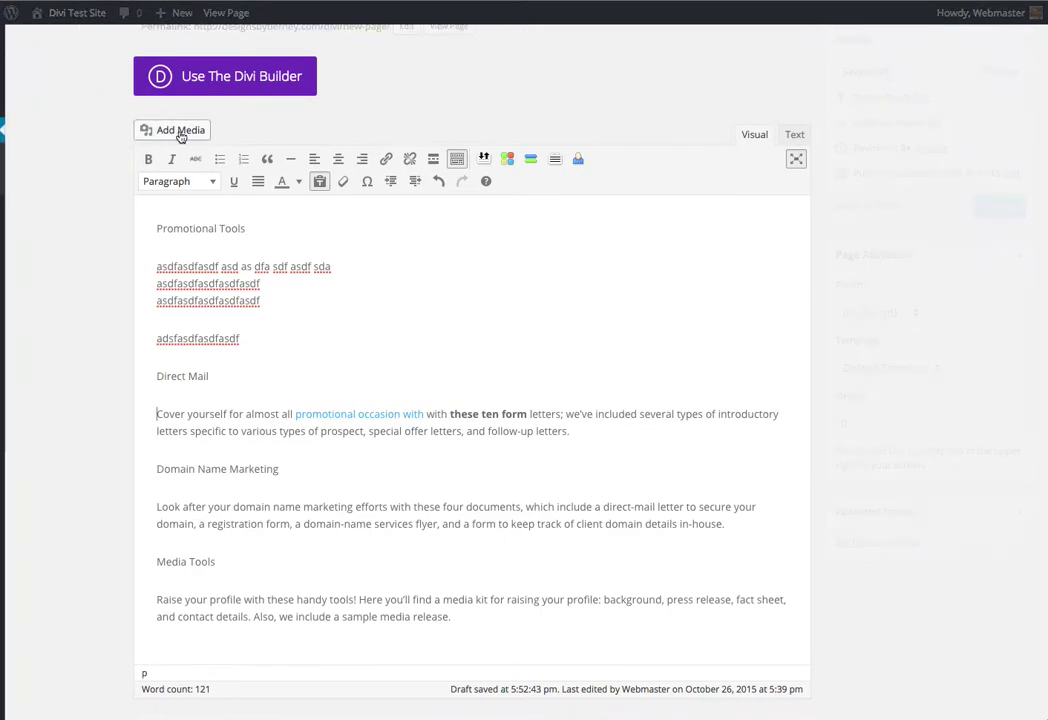
pyautogui.click(181, 136)
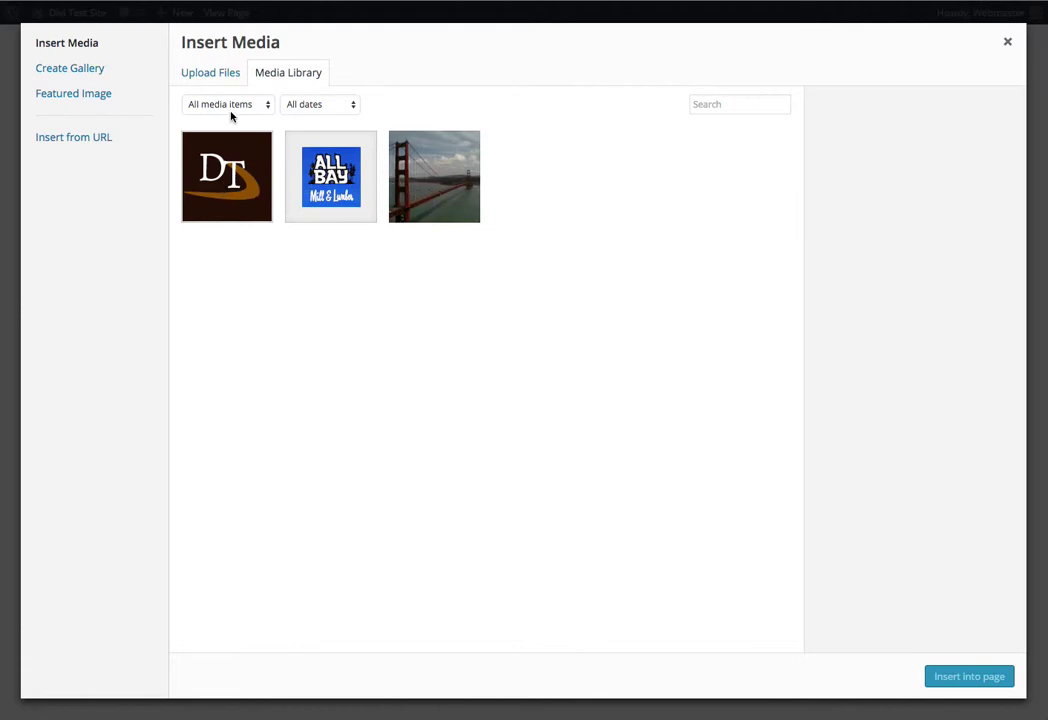
pyautogui.click(216, 78)
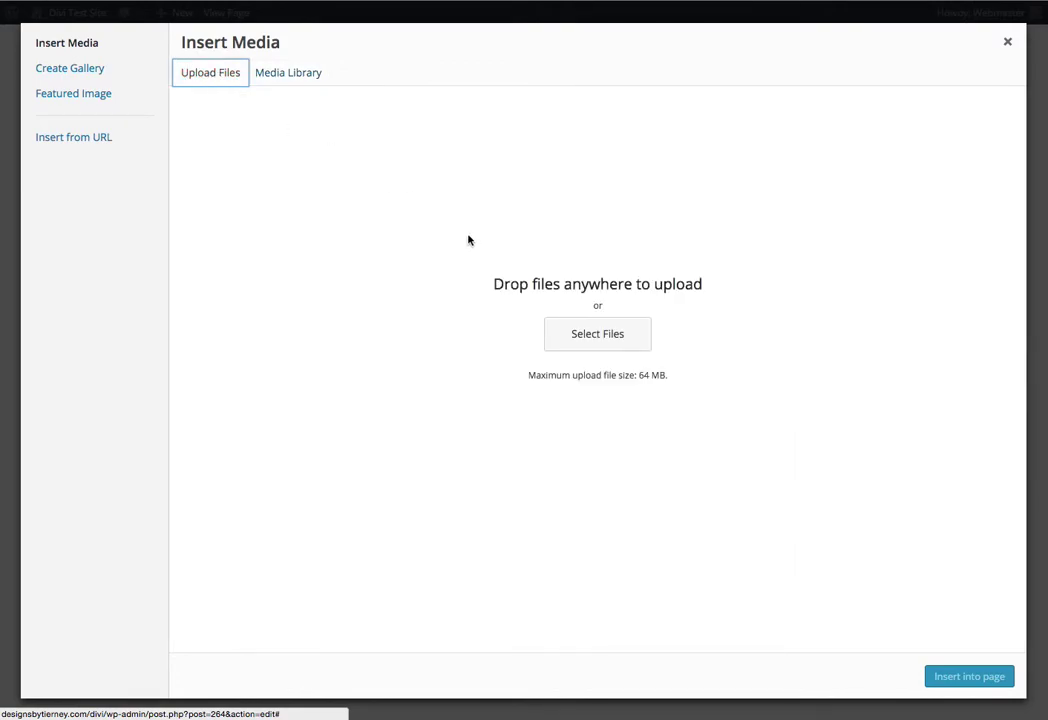
pyautogui.click(276, 79)
# Step: Select the DT logo image and set its alignment to Right and its link to None
pyautogui.click(226, 190)
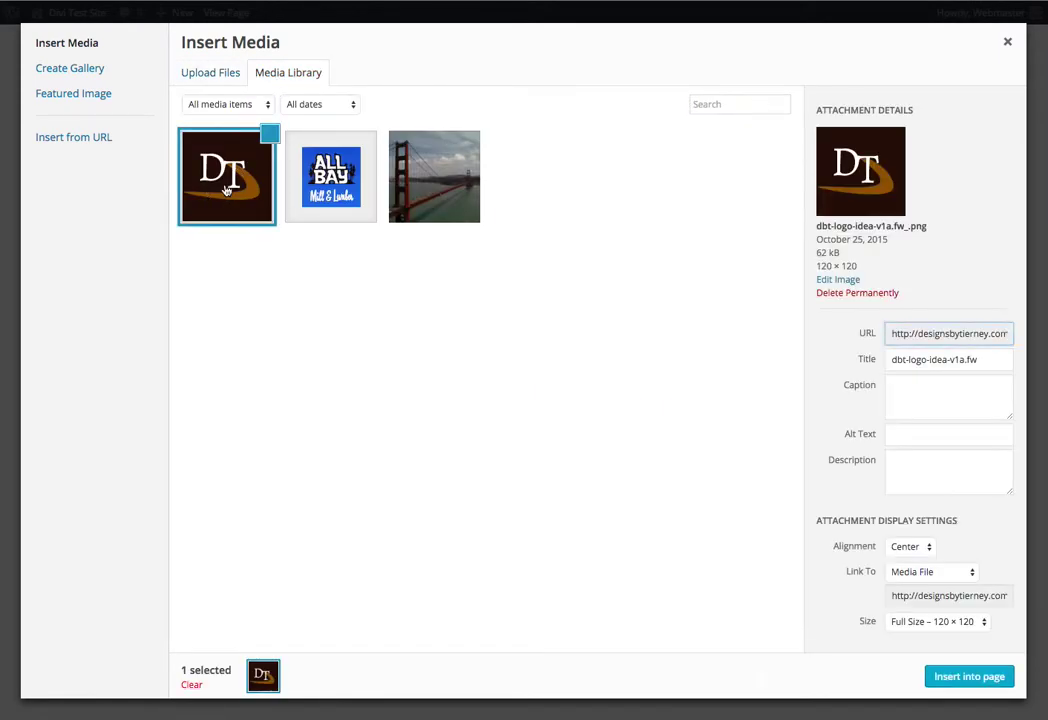
pyautogui.click(914, 550)
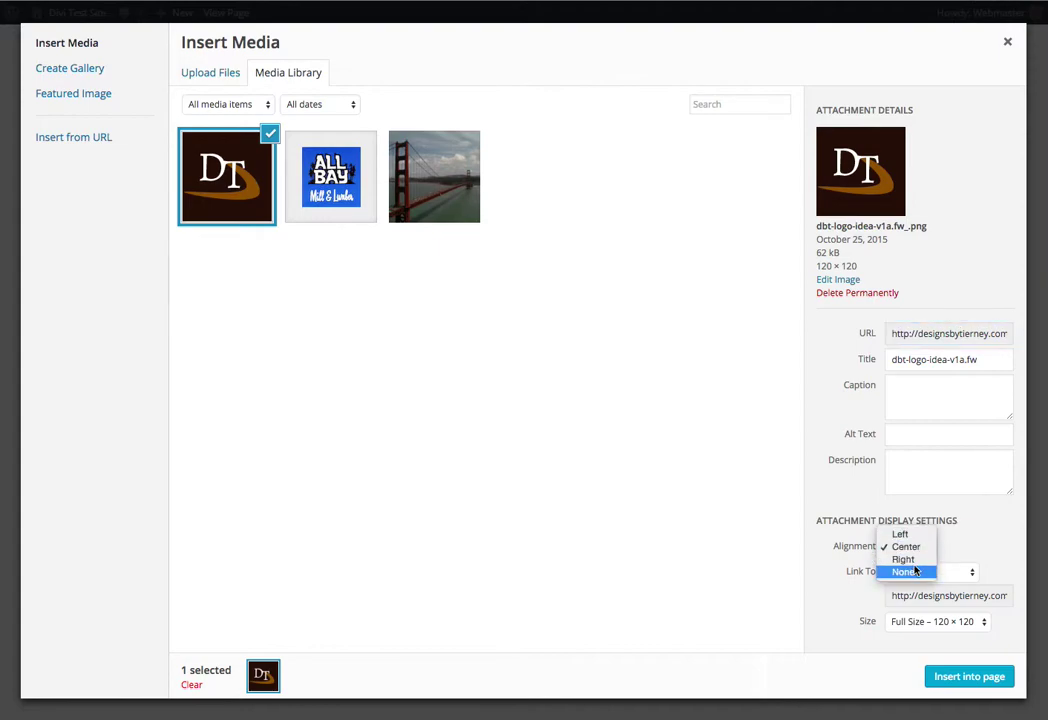
pyautogui.click(904, 559)
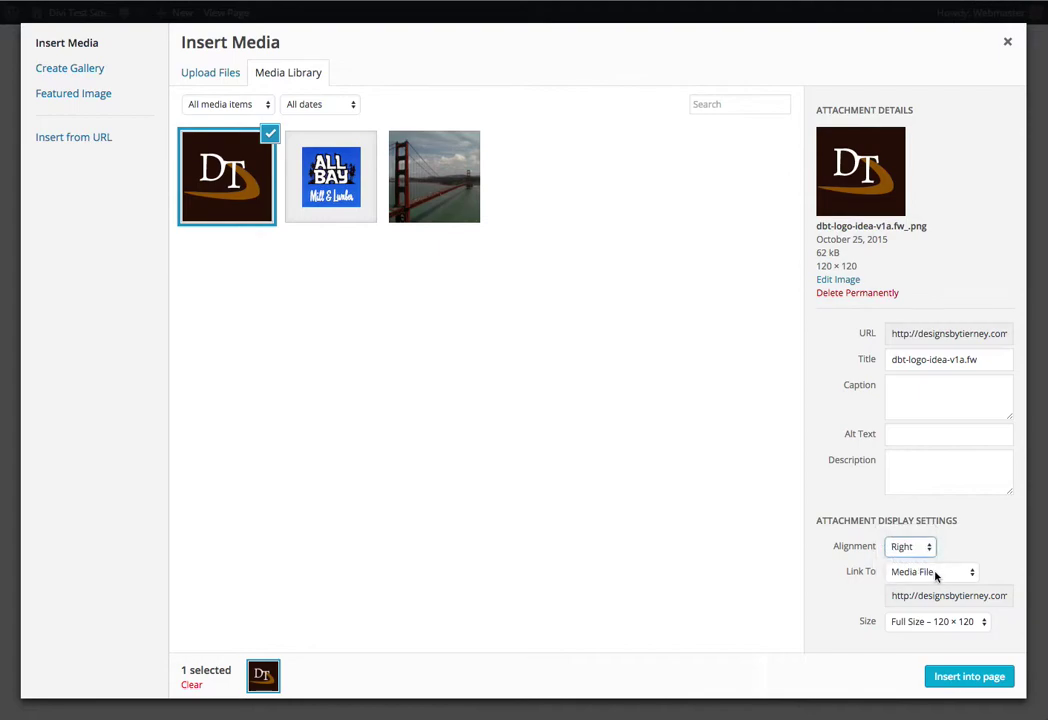
pyautogui.click(935, 574)
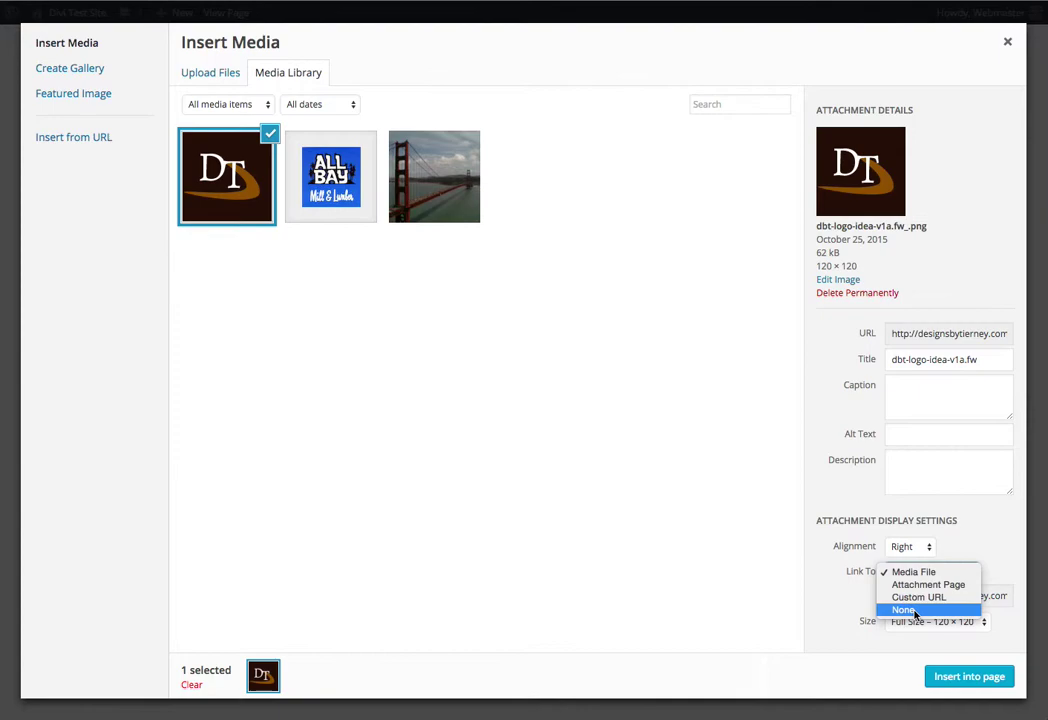
pyautogui.click(915, 611)
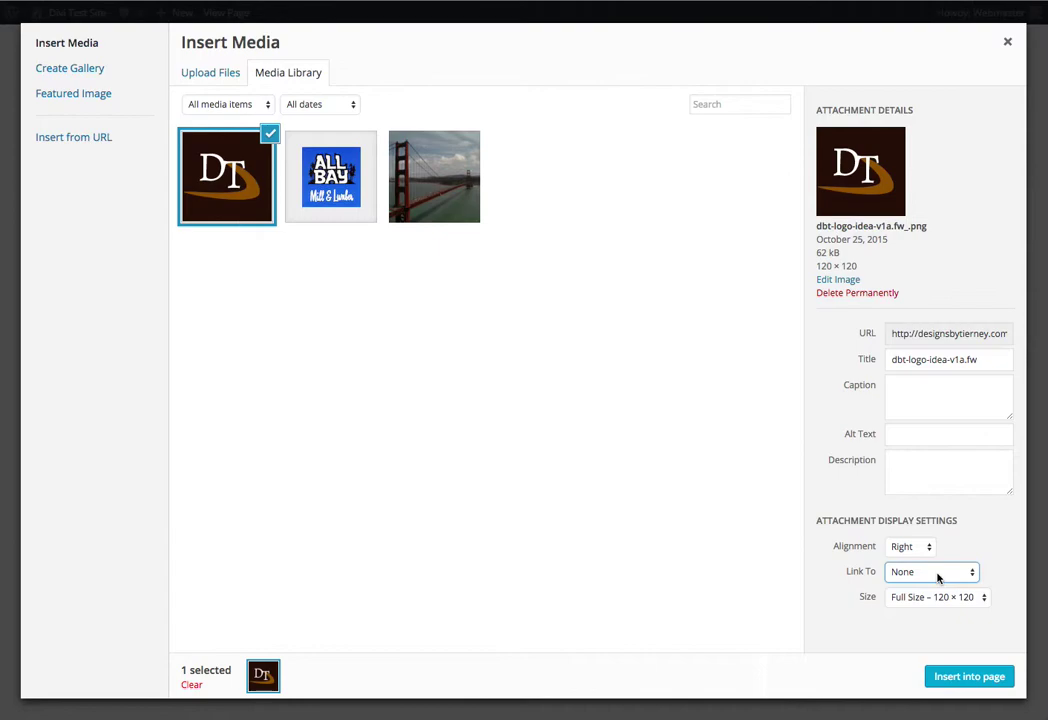
pyautogui.click(983, 599)
pyautogui.click(984, 600)
# Step: Insert GoldenGateBr.jpg into the page at Medium size (300 × 225), with no link and right alignment
pyautogui.click(434, 179)
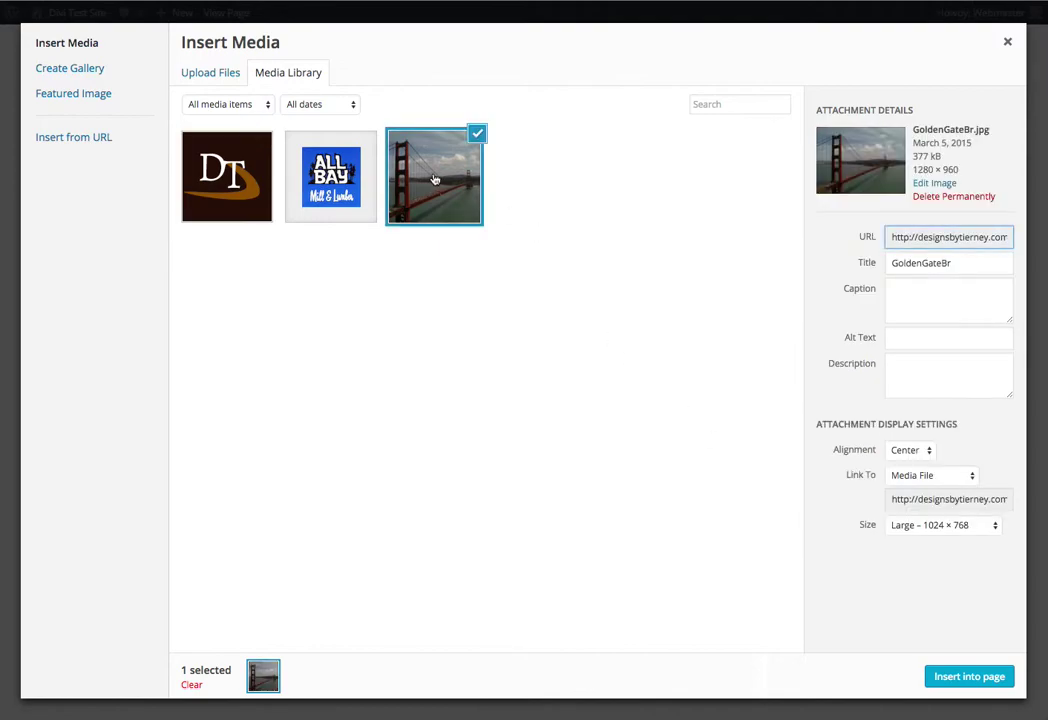
pyautogui.click(997, 526)
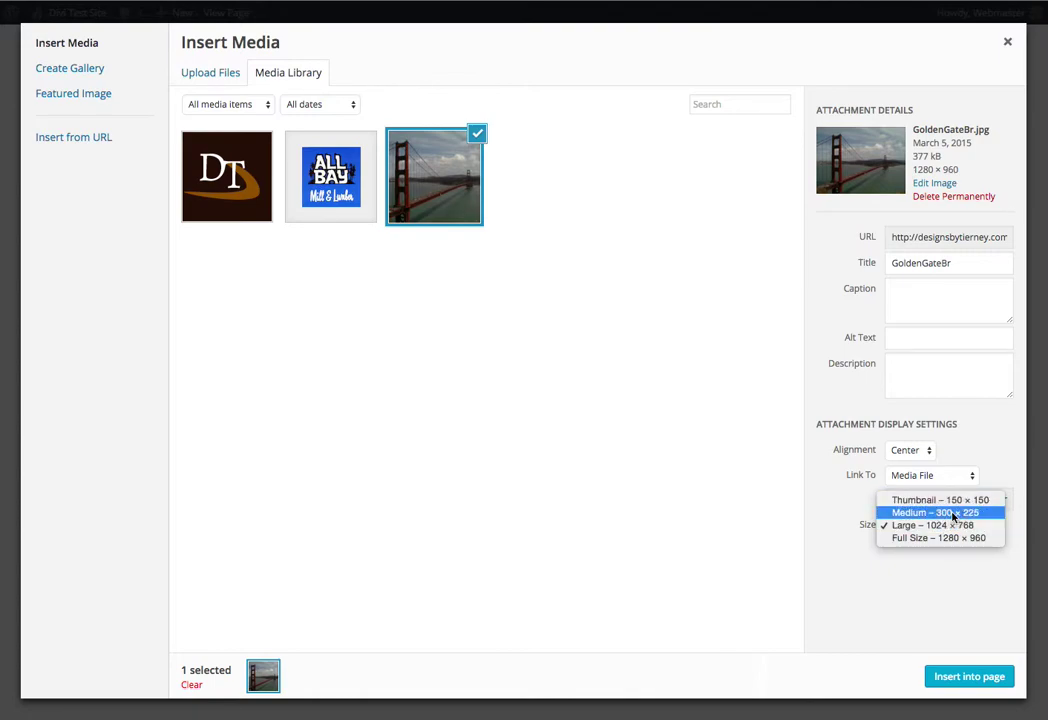
pyautogui.click(953, 513)
pyautogui.click(942, 476)
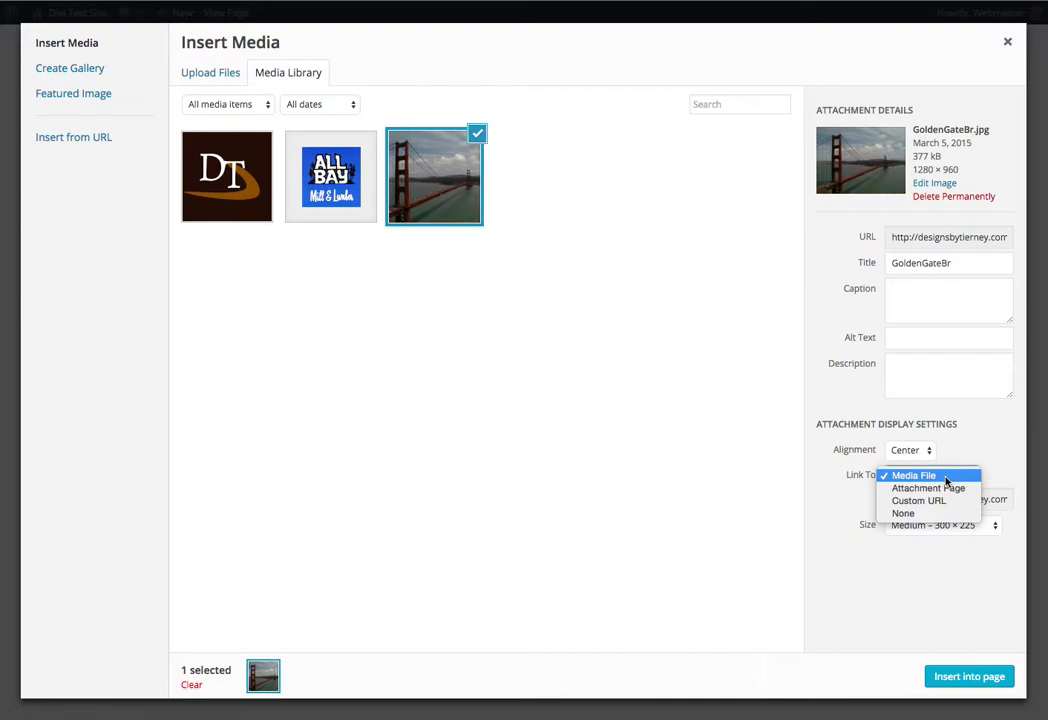
pyautogui.click(904, 513)
pyautogui.click(928, 457)
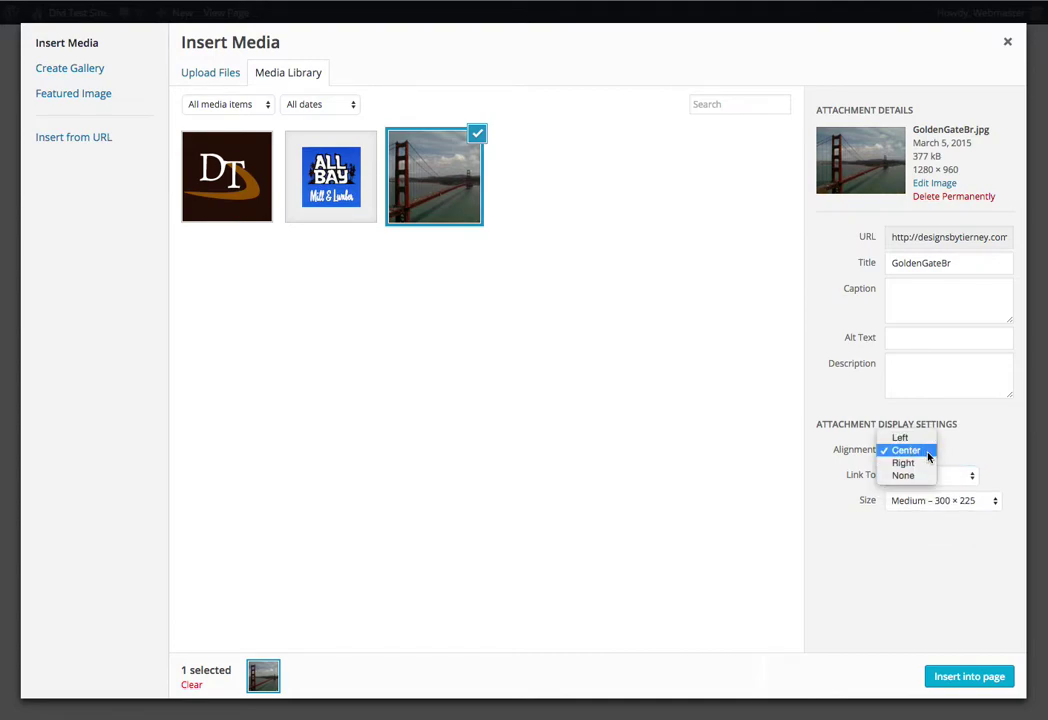
pyautogui.click(924, 463)
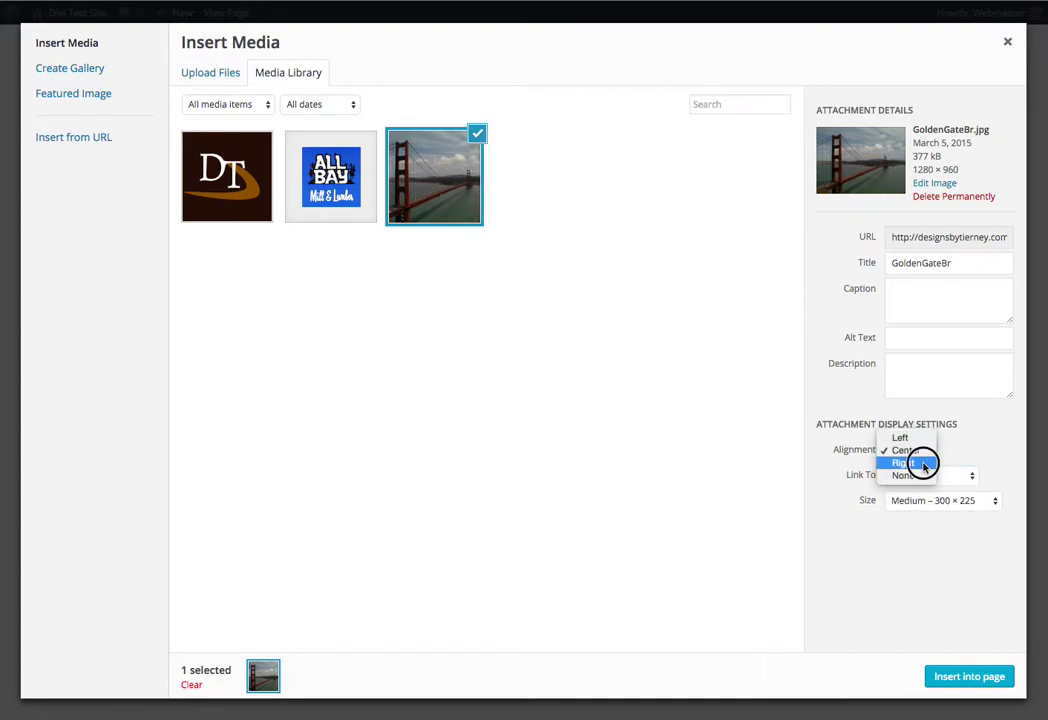
pyautogui.click(966, 680)
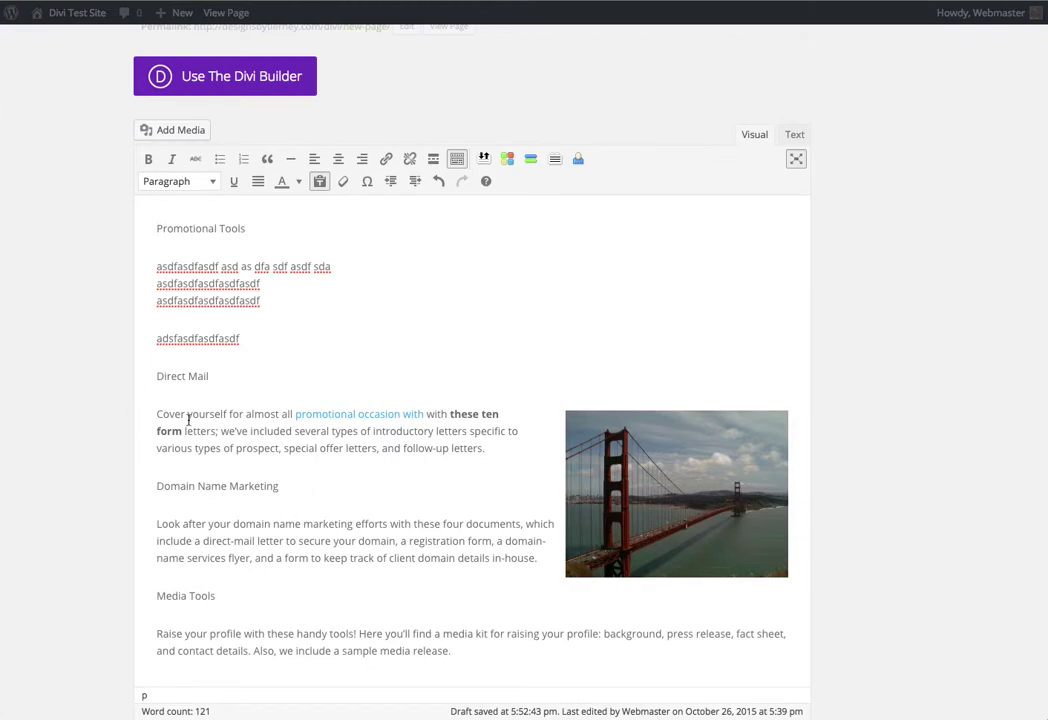
# Step: Try left and center alignment on the inserted bridge image, and return it to right alignment
pyautogui.press('Down')
pyautogui.press('Down')
pyautogui.click(668, 498)
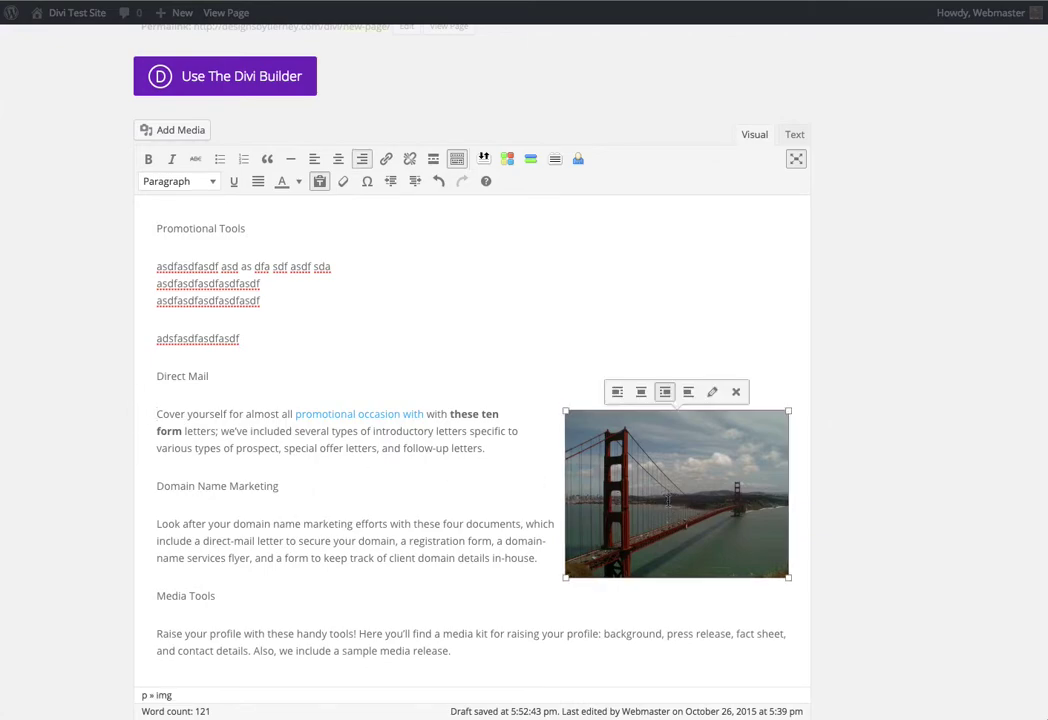
pyautogui.click(617, 393)
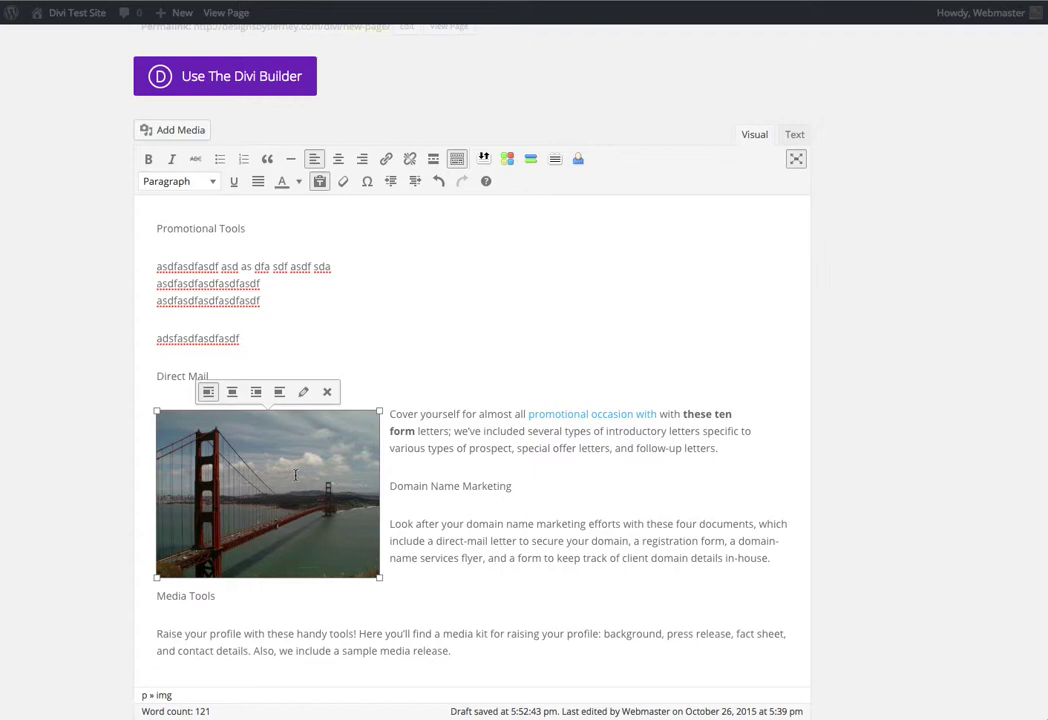
pyautogui.click(232, 392)
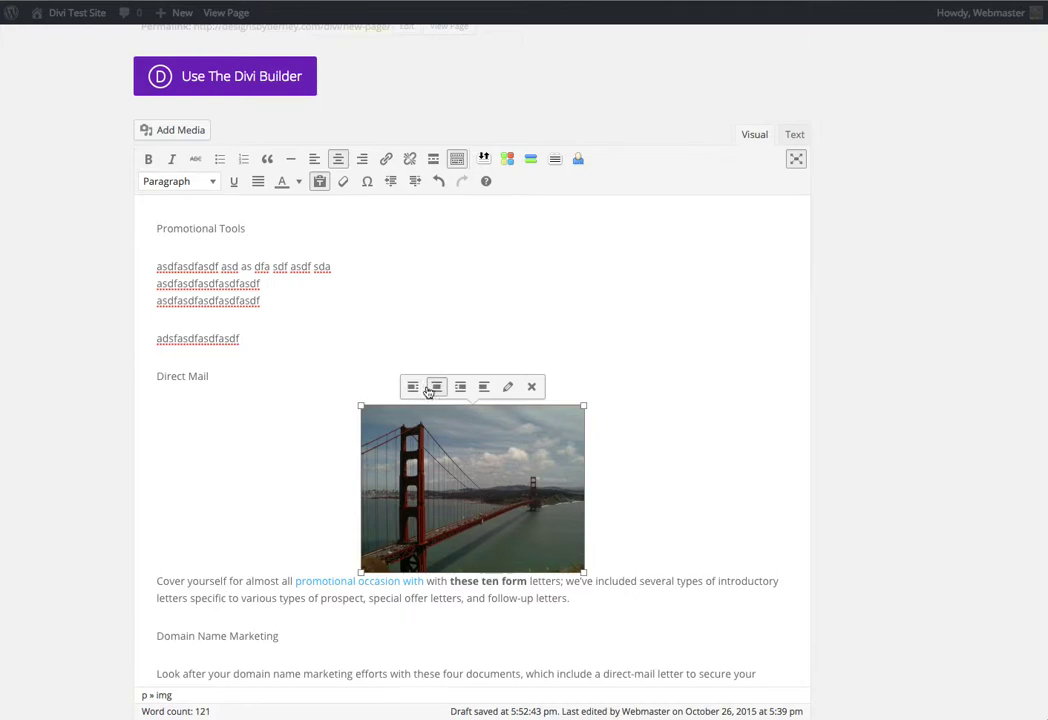
pyautogui.click(459, 387)
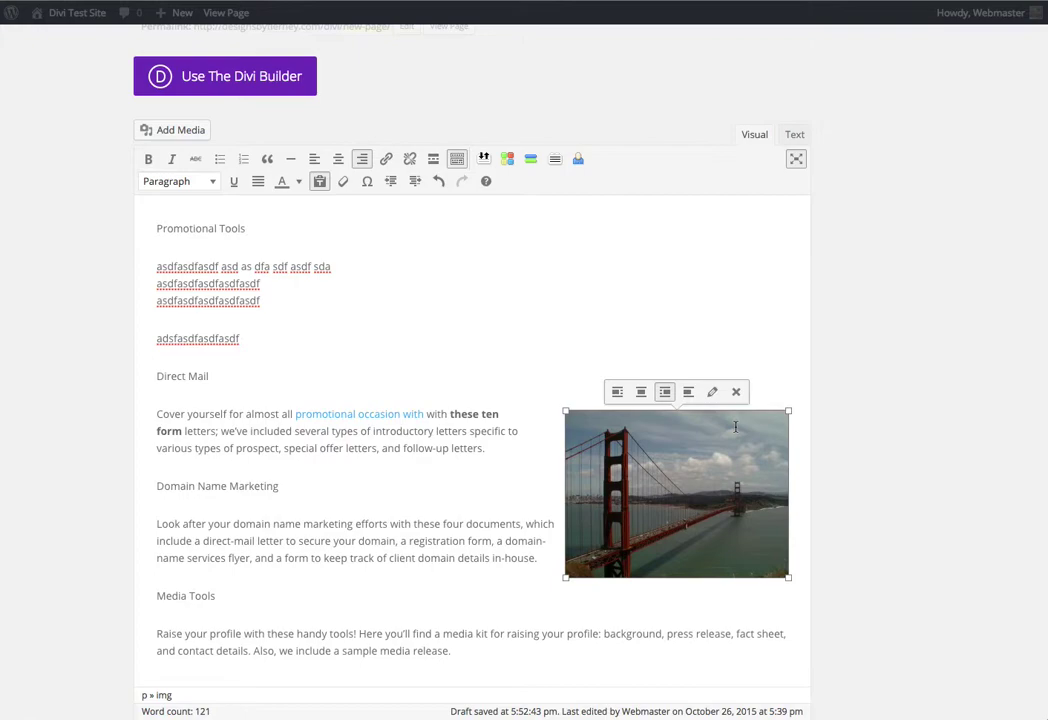
# Step: Delete the bridge image from the Direct Mail paragraph
pyautogui.click(524, 356)
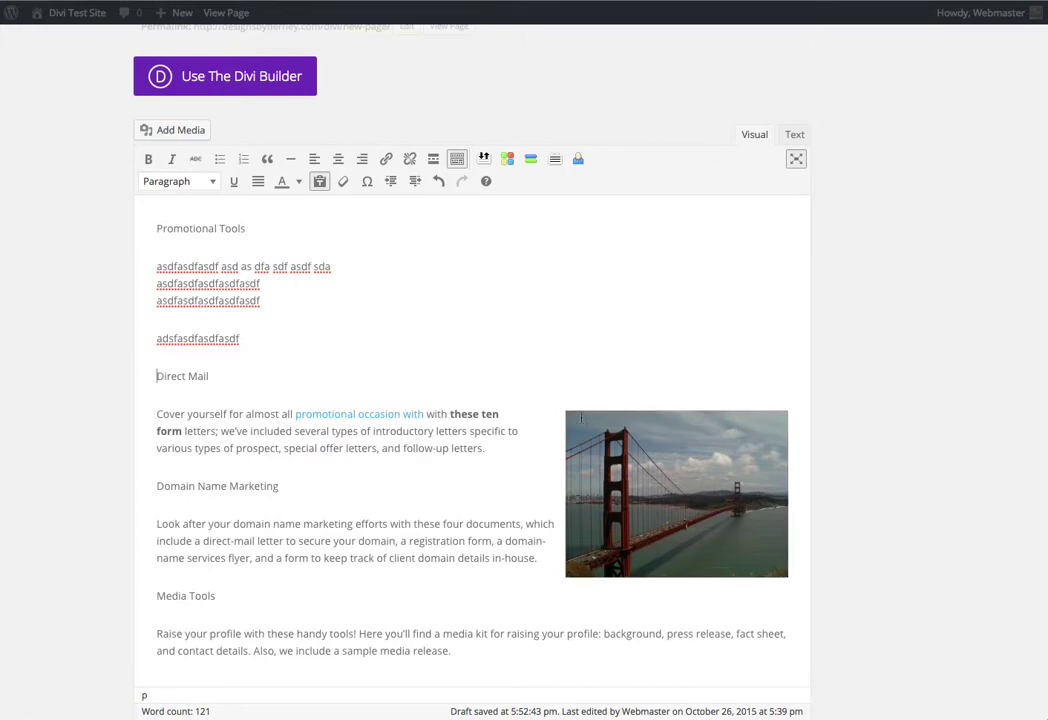
pyautogui.click(647, 486)
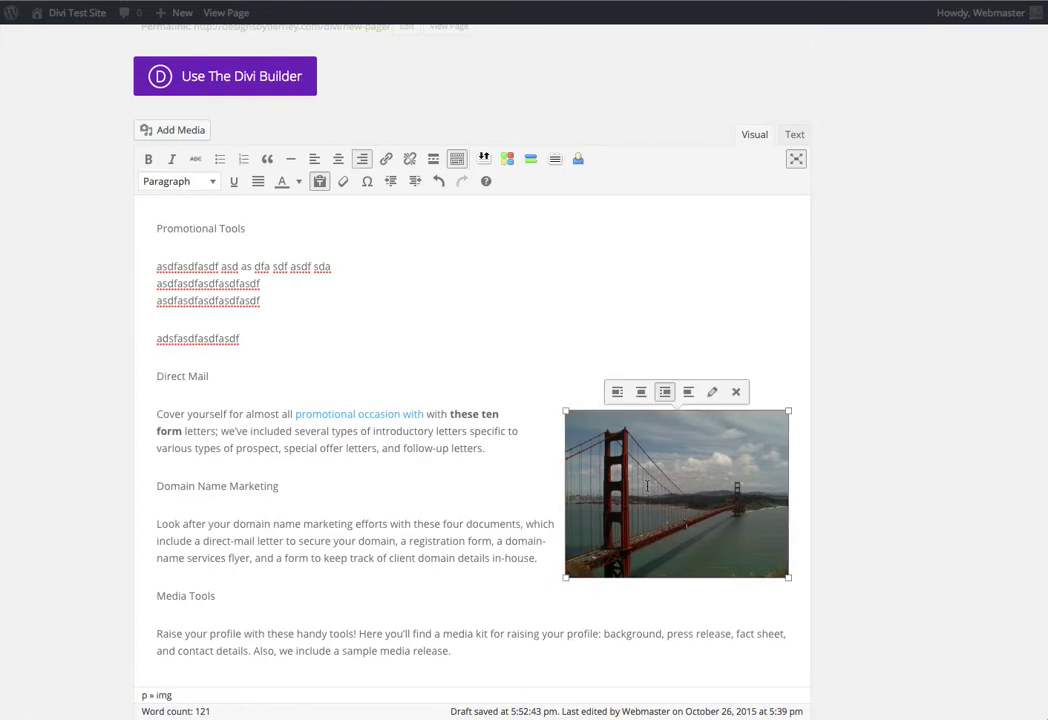
pyautogui.click(736, 393)
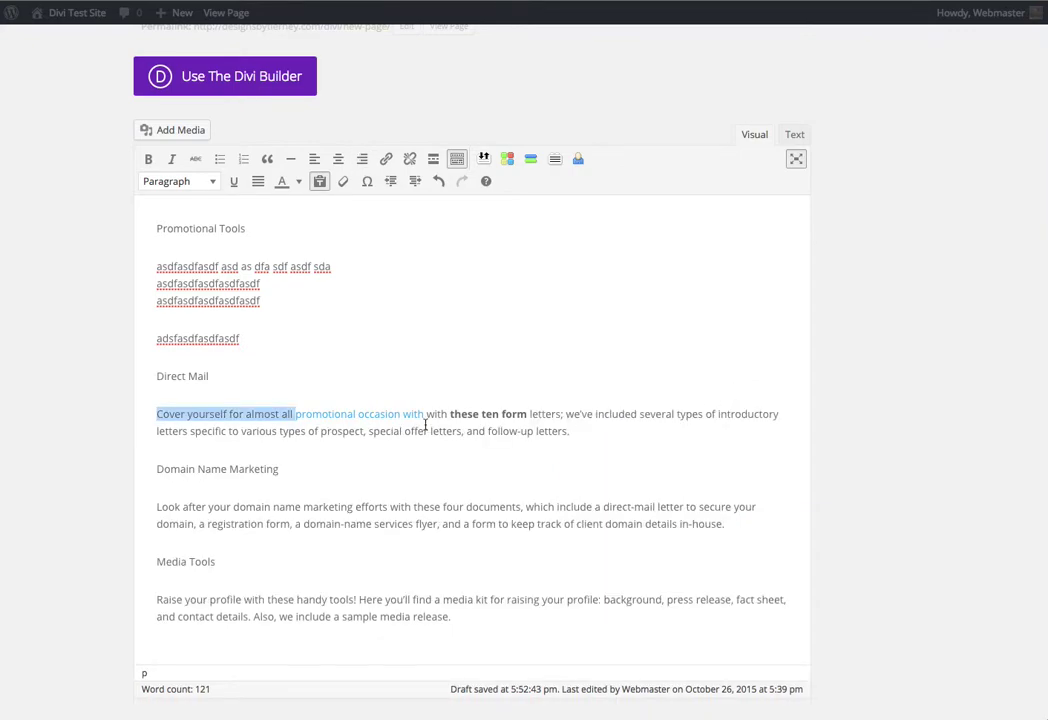
pyautogui.click(455, 416)
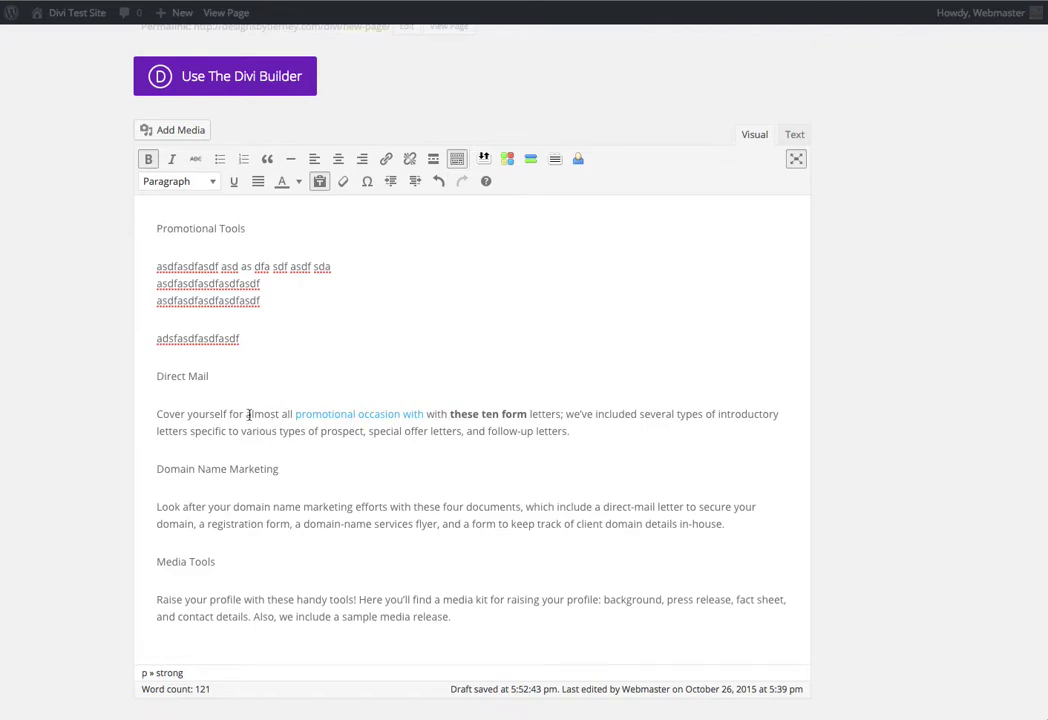